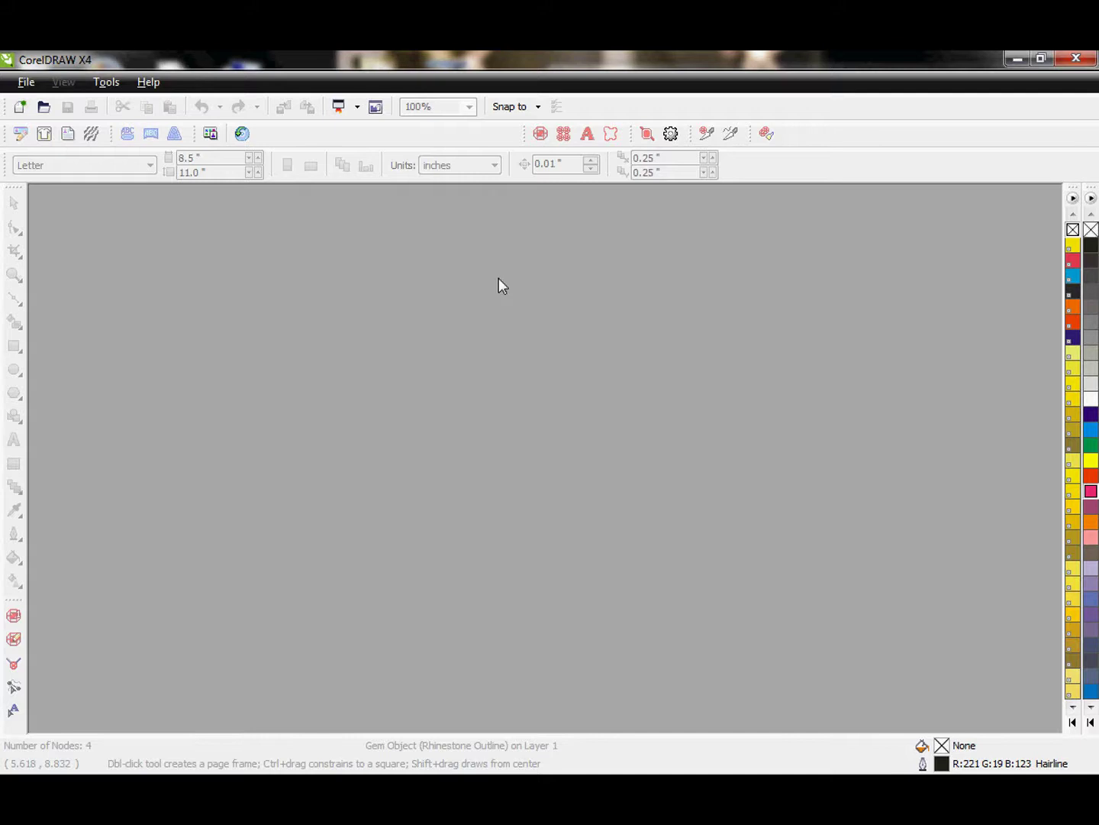
Create a blank document and draw an open, straight-segment path with five nodes, about 6 in wide, across the page
{"action": "left_click", "coordinate": [19, 108]}
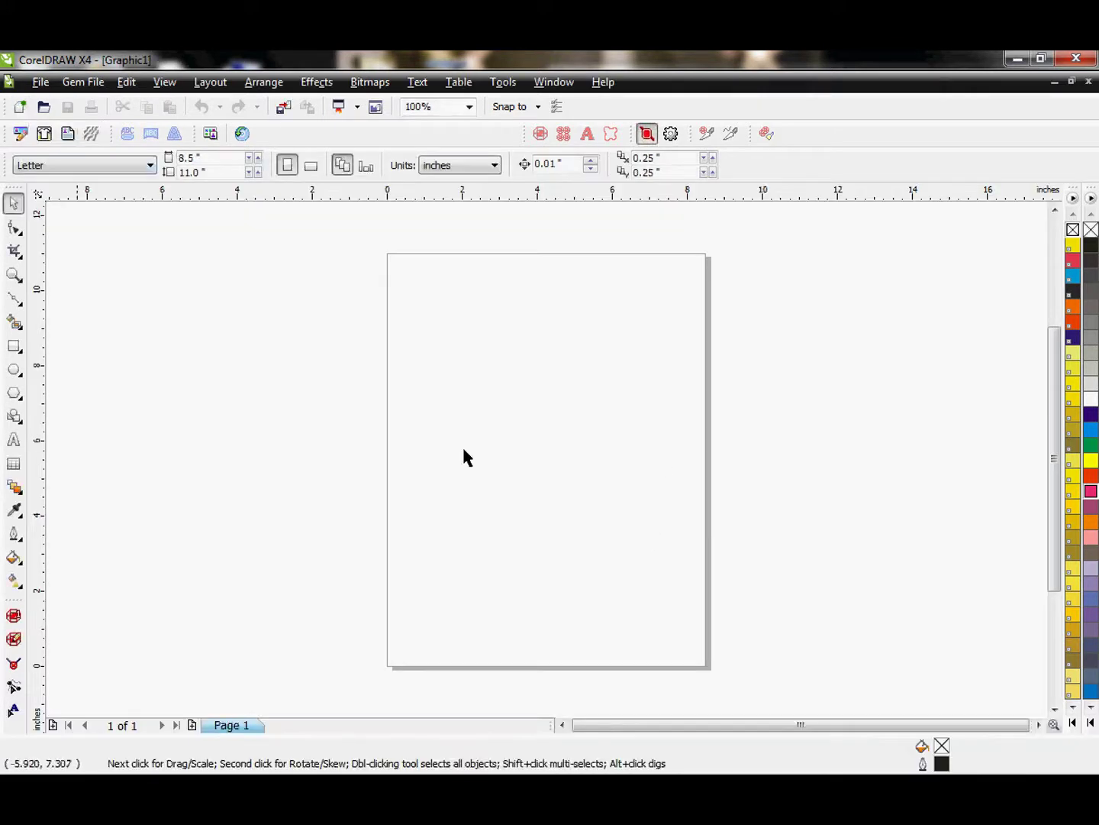
{"action": "left_click", "coordinate": [14, 298]}
{"action": "left_click", "coordinate": [443, 374]}
{"action": "left_click", "coordinate": [659, 360]}
{"action": "left_click", "coordinate": [674, 443]}
{"action": "left_click", "coordinate": [490, 498]}
{"action": "left_click", "coordinate": [533, 417]}
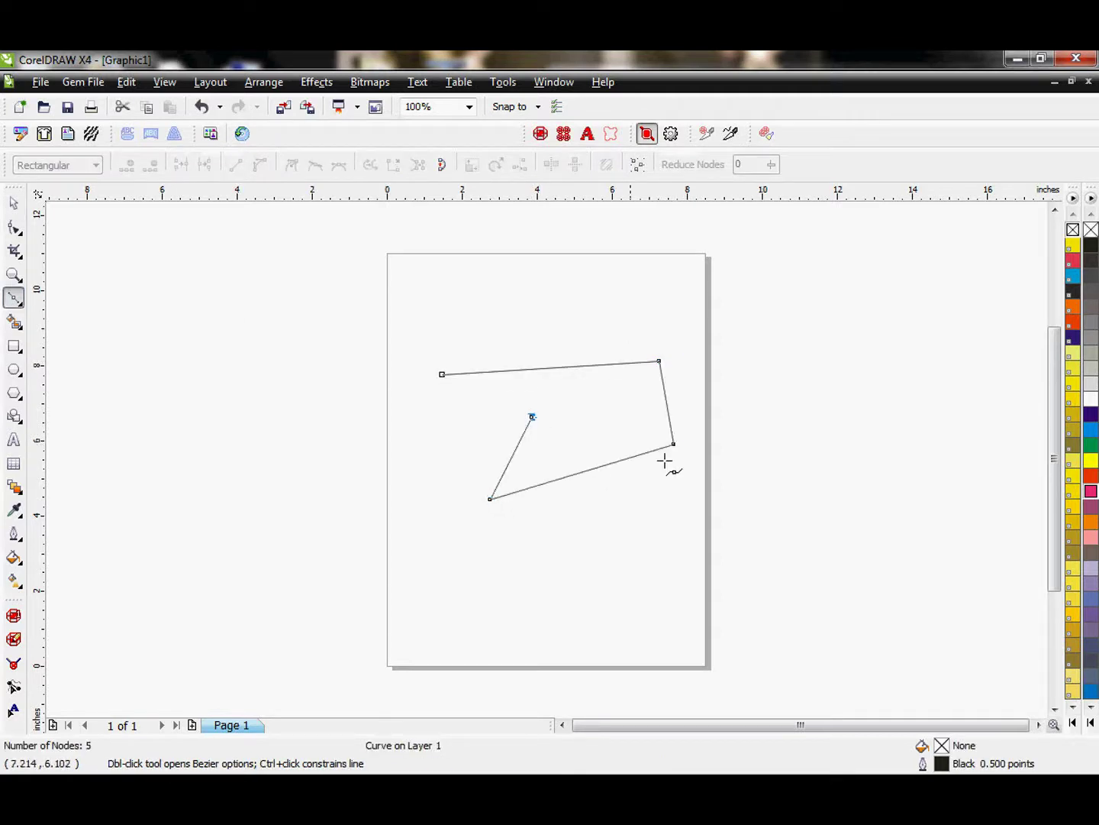
Convert the path to a rhinestone outline and show its gem object properties with the outline selected
{"action": "left_click", "coordinate": [540, 134]}
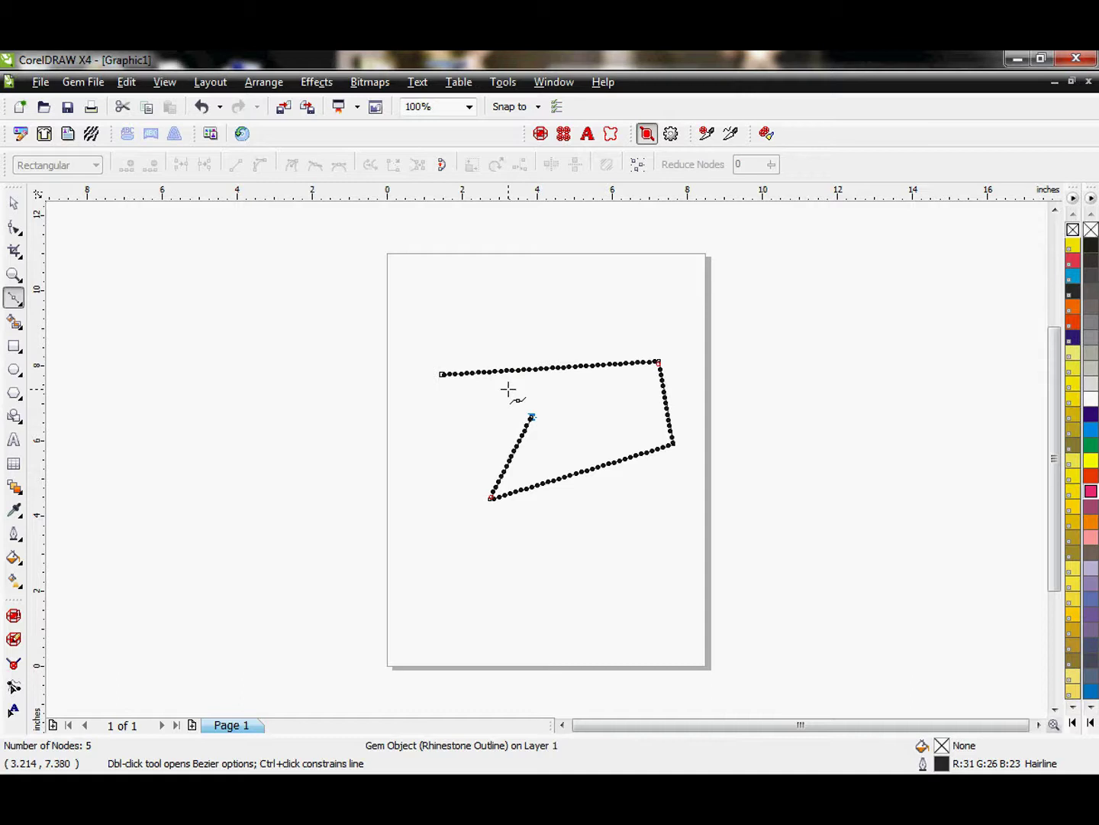
{"action": "left_click", "coordinate": [671, 133]}
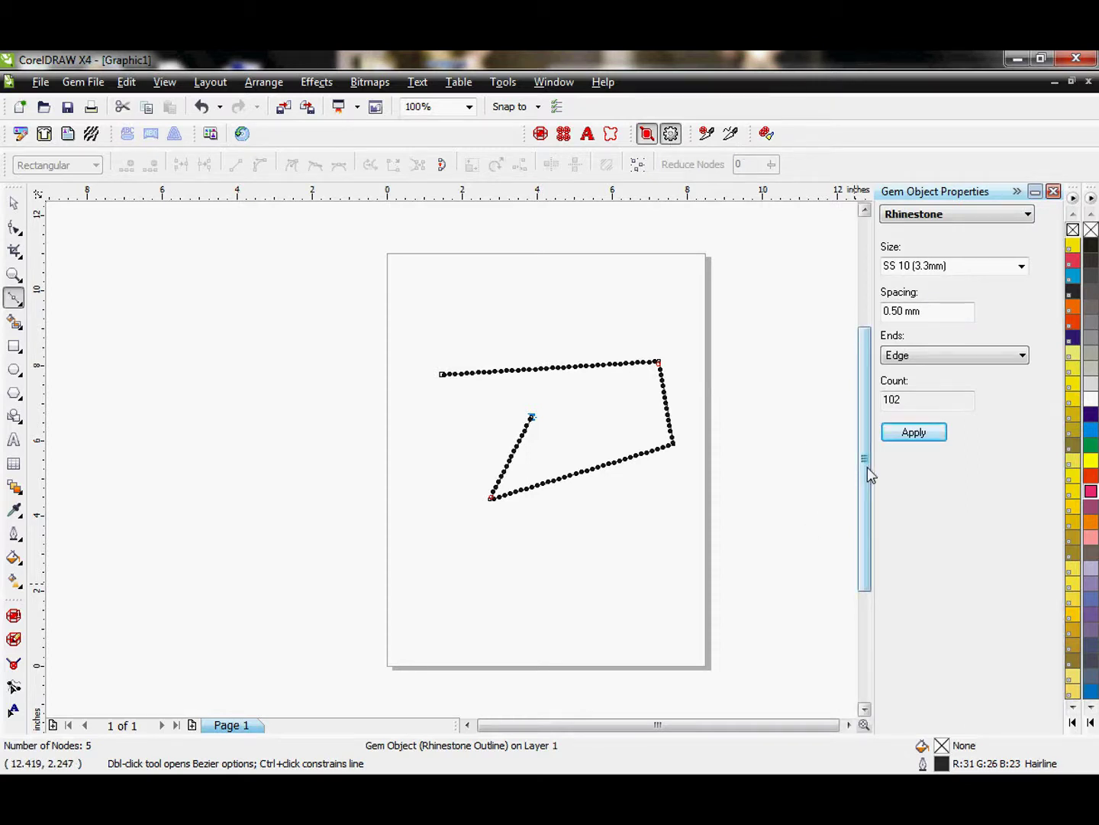
{"action": "left_click", "coordinate": [13, 276]}
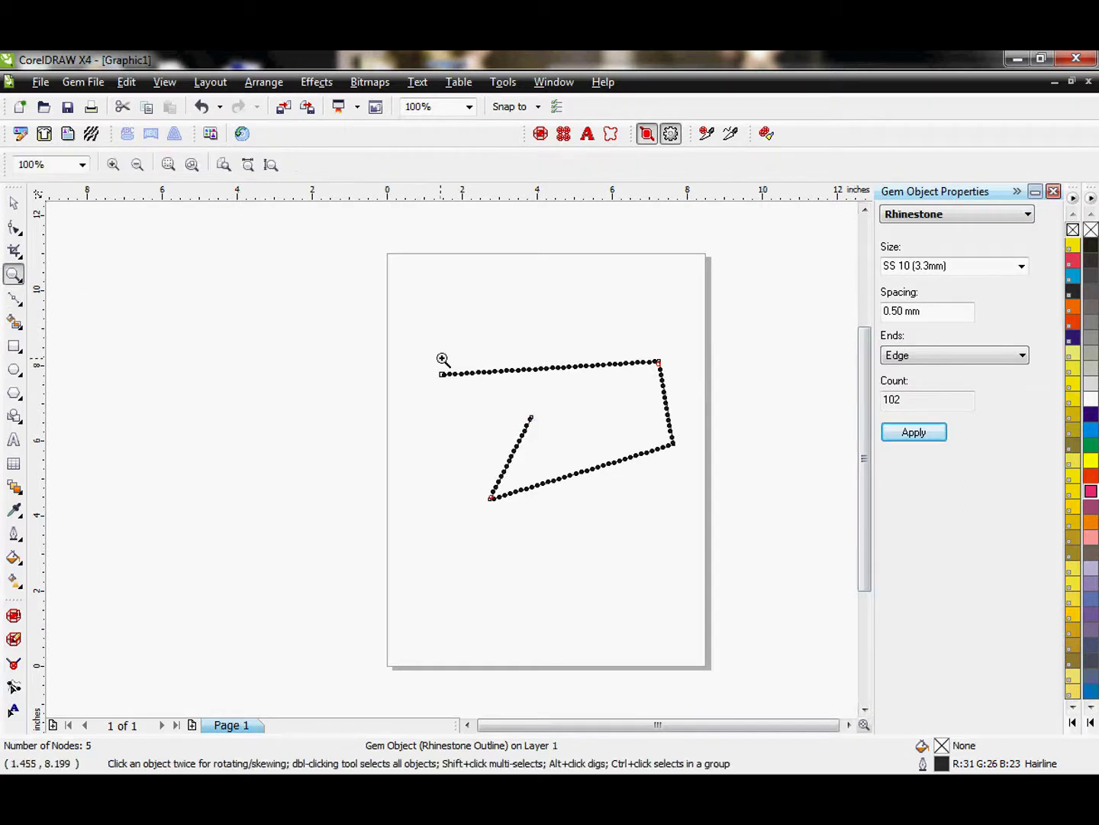
{"action": "left_click_drag", "start_coordinate": [416, 342], "coordinate": [738, 538]}
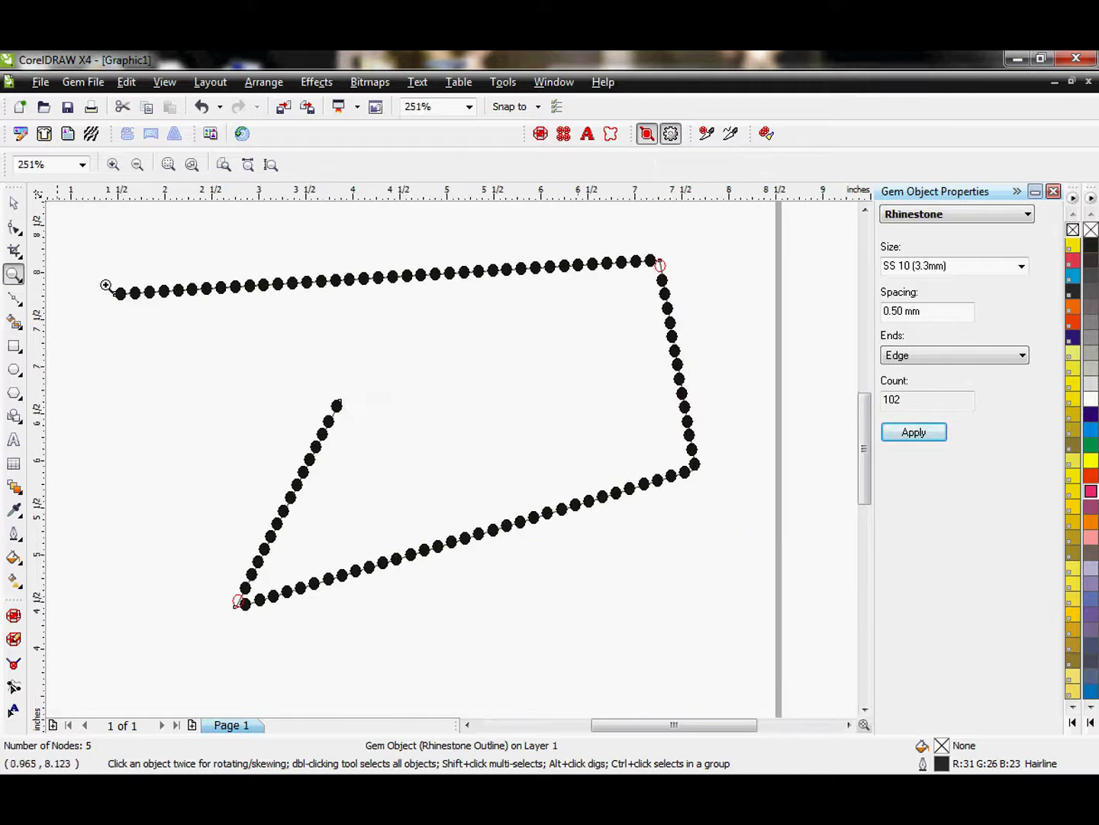
{"action": "left_click", "coordinate": [13, 203]}
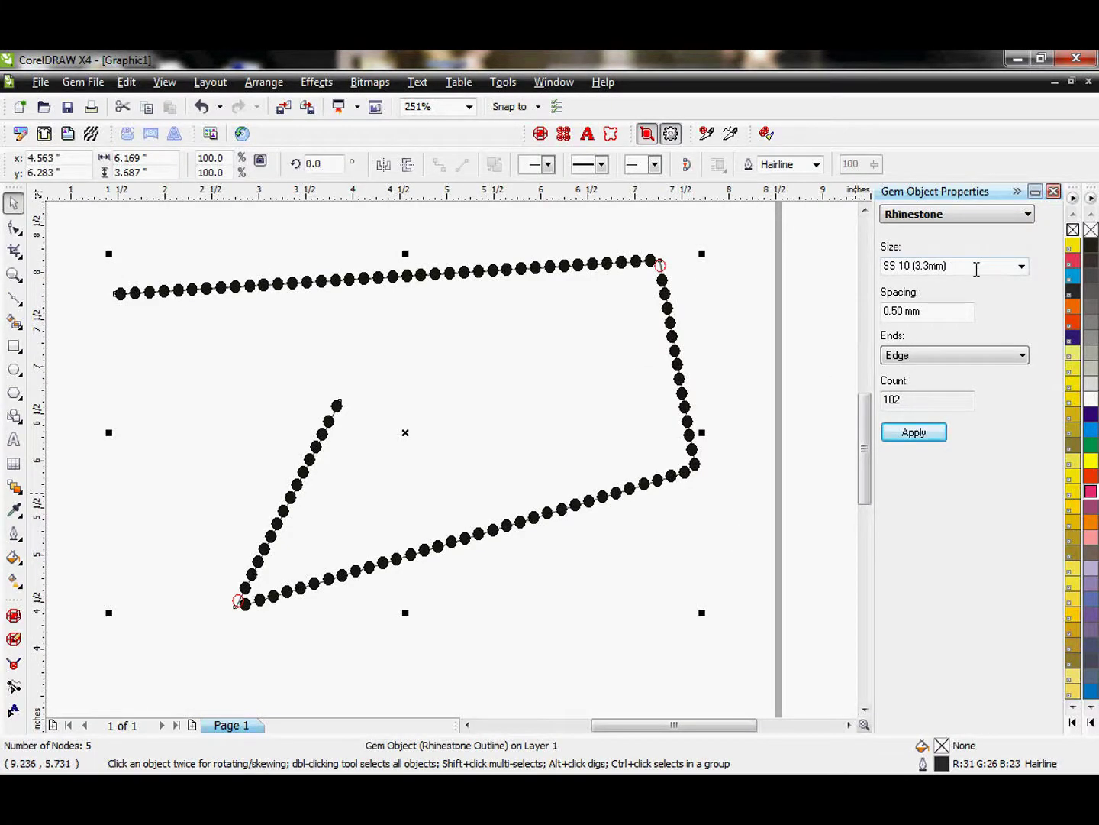
Try rhinestone sizes SS 16 (4.5mm) and SS 6 (2.5mm) on the outline, applying each in turn
{"action": "left_click", "coordinate": [1021, 265]}
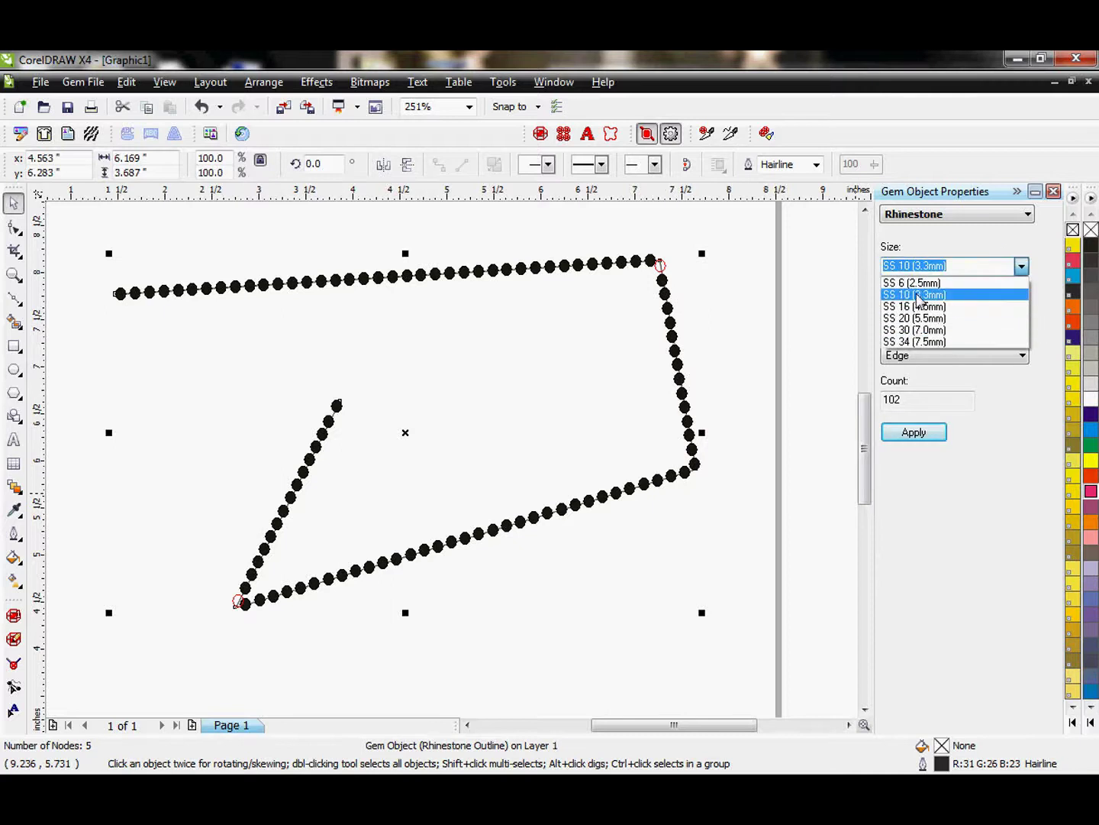
{"action": "left_click", "coordinate": [981, 289]}
{"action": "left_click", "coordinate": [895, 440]}
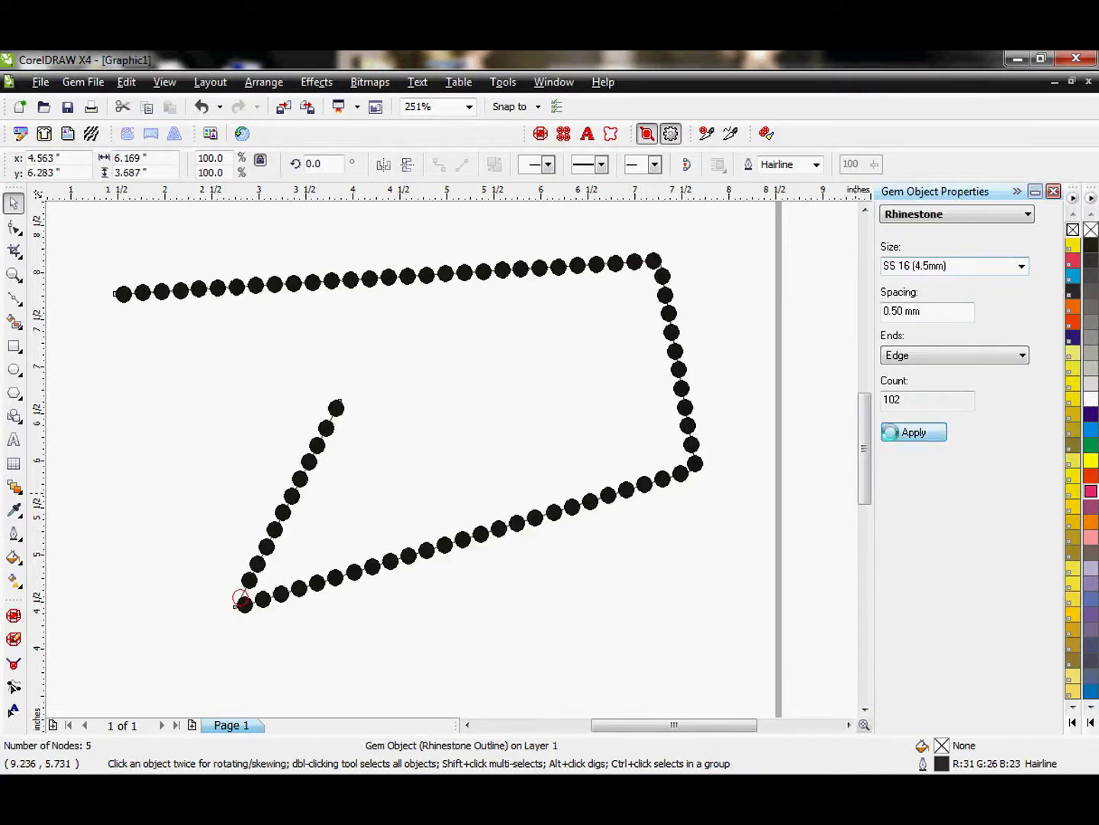
{"action": "left_click", "coordinate": [1019, 267]}
{"action": "left_click", "coordinate": [947, 279]}
{"action": "left_click", "coordinate": [915, 432]}
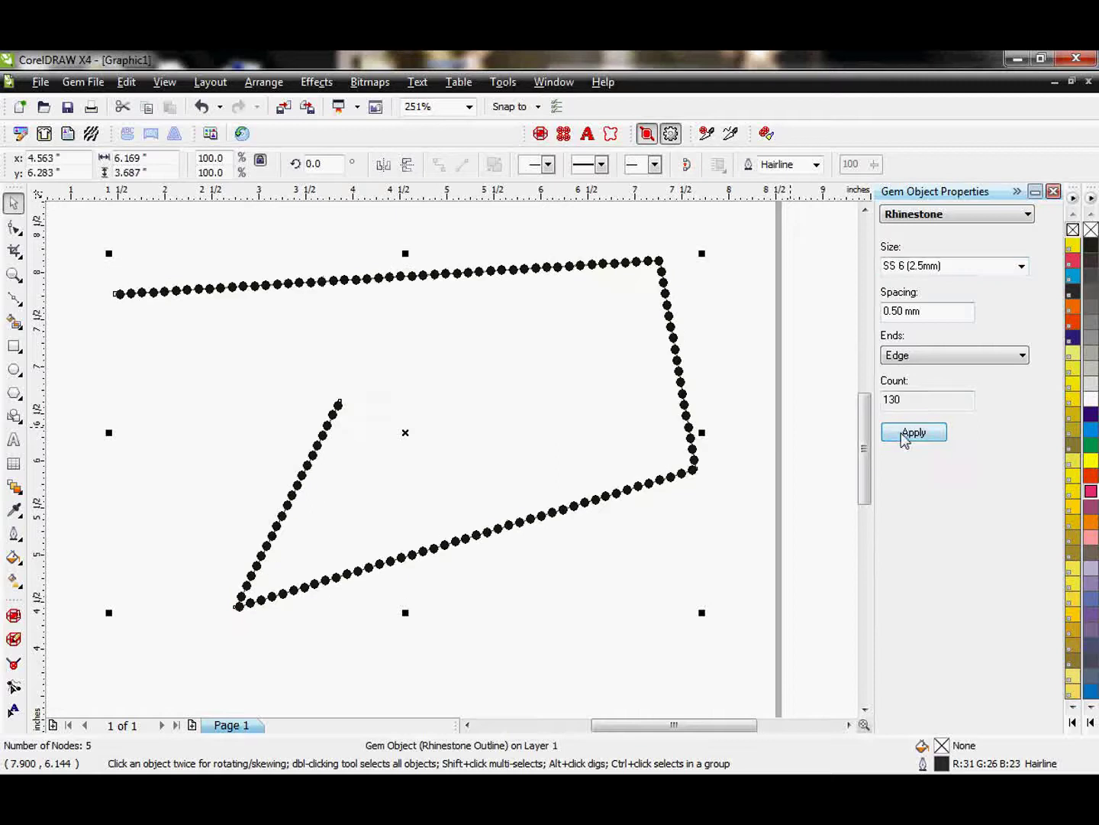
Apply a custom rhinestone size of 3.6 mm to the outline
{"action": "left_click", "coordinate": [988, 267]}
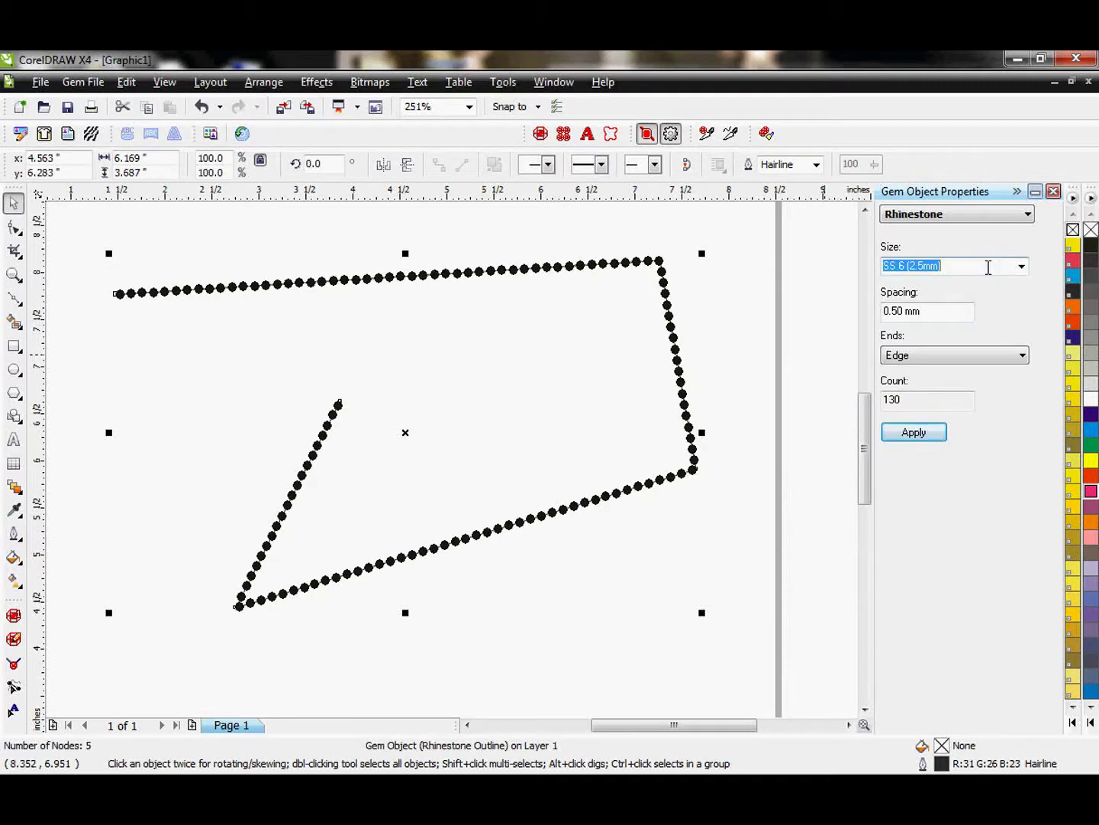
{"action": "type", "text": "3.6"}
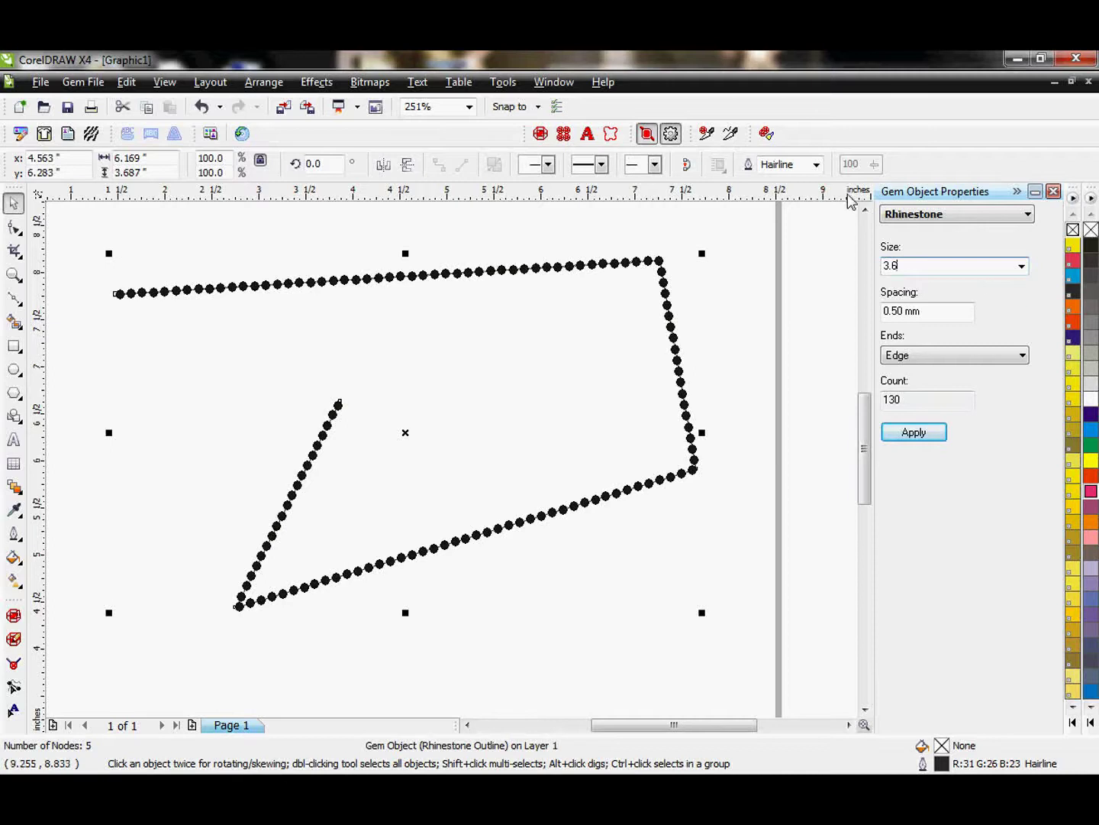
{"action": "left_click", "coordinate": [921, 434]}
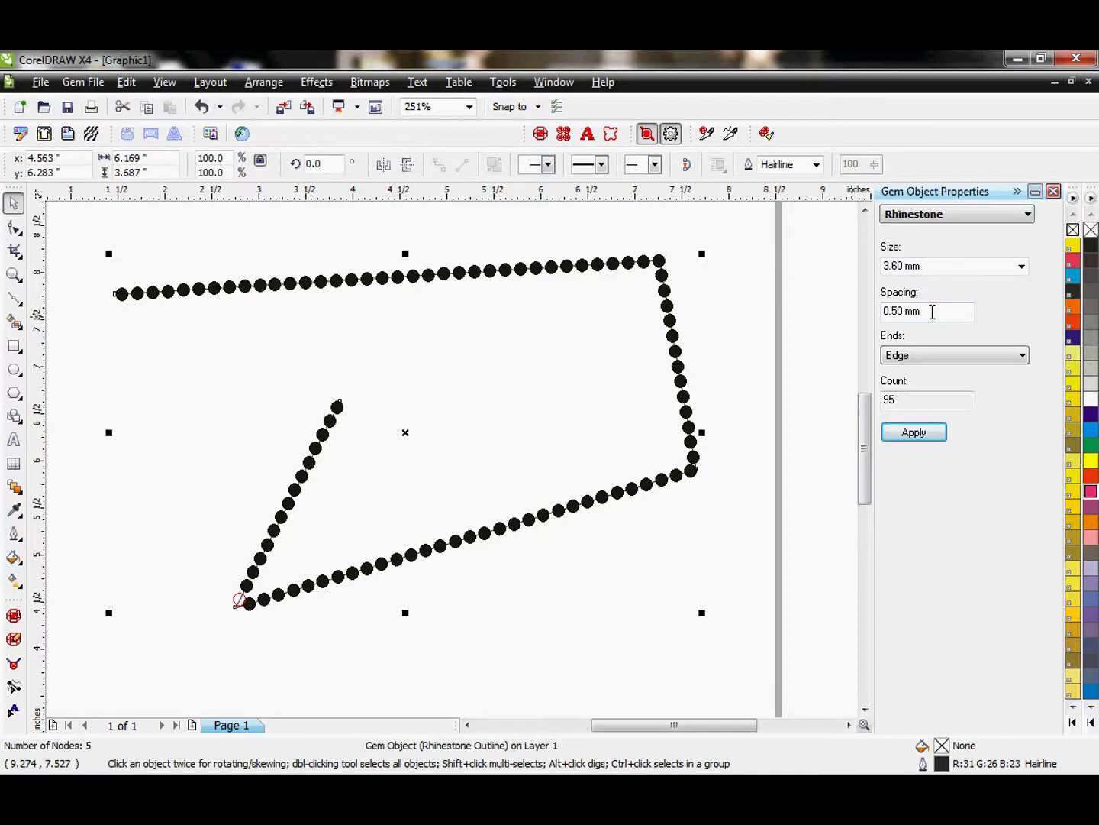
Set the spacing between the outline's rhinestones to 1 mm and apply it
{"action": "left_click_drag", "start_coordinate": [937, 316], "coordinate": [781, 319]}
{"action": "type", "text": "1"}
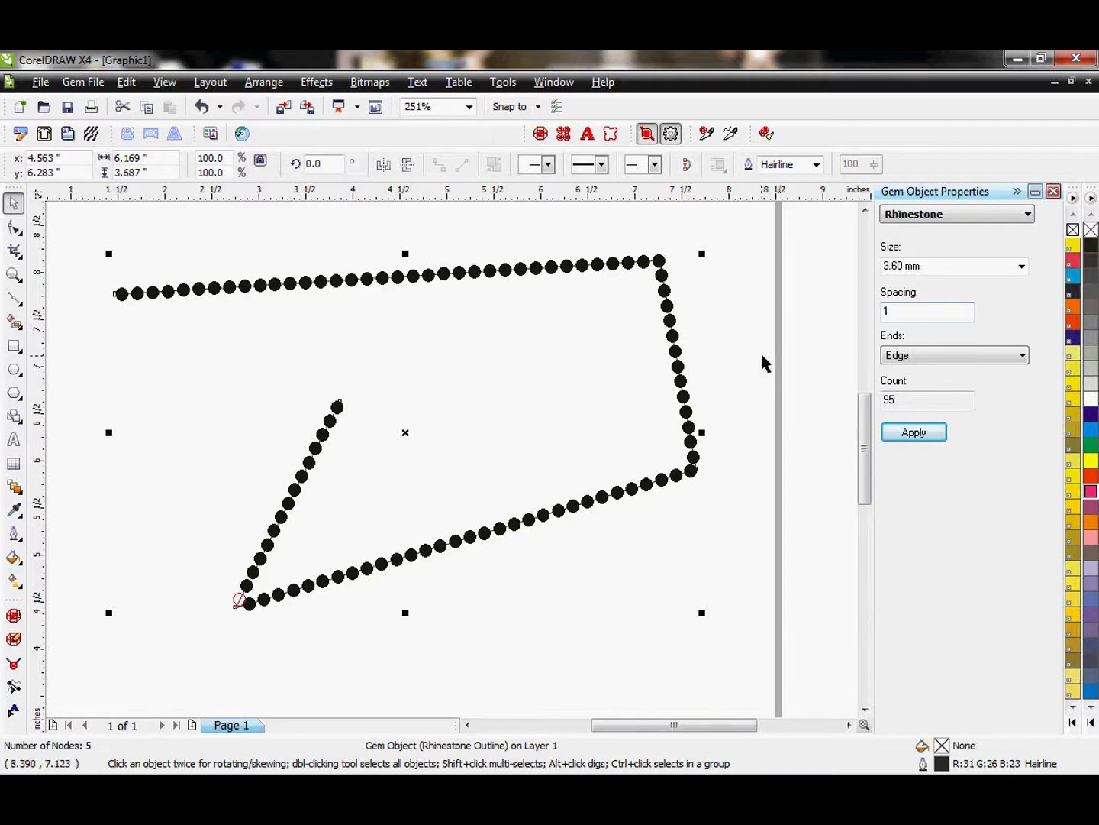
{"action": "left_click", "coordinate": [912, 432]}
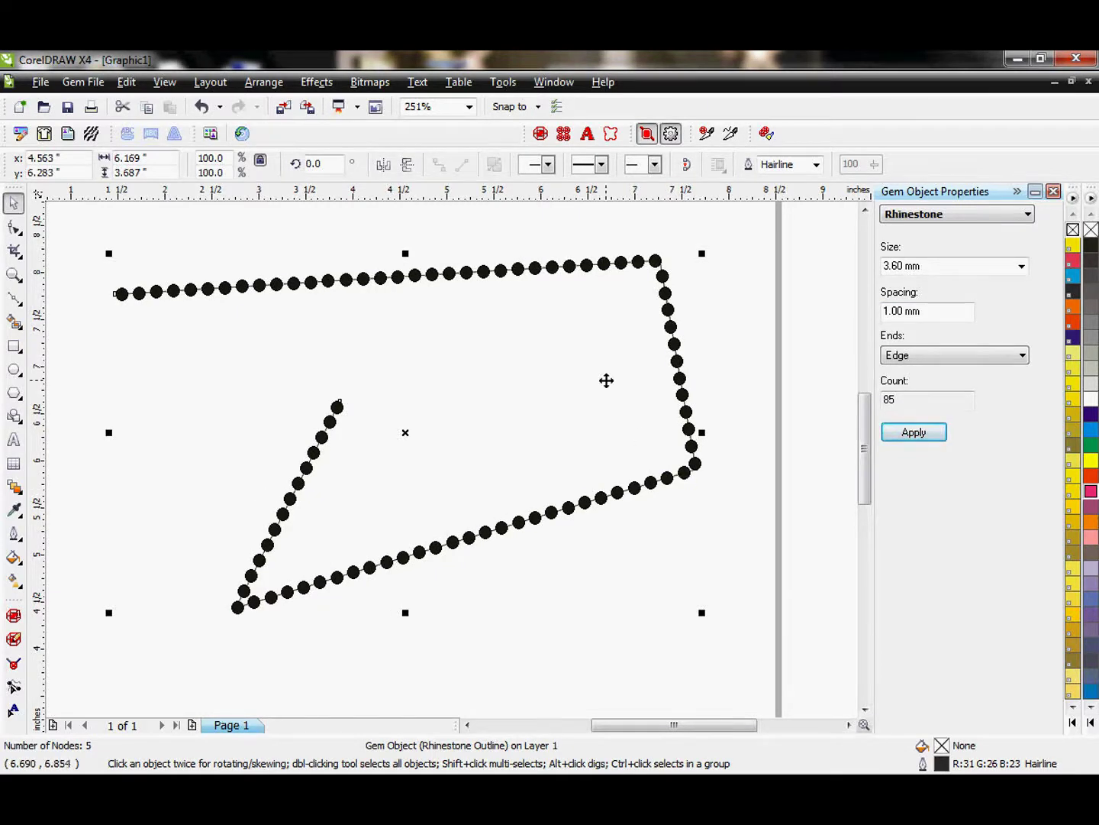
Set the outline's end placement to Centered and apply it, with the path's nodes shown at its inner end
{"action": "left_click", "coordinate": [13, 277]}
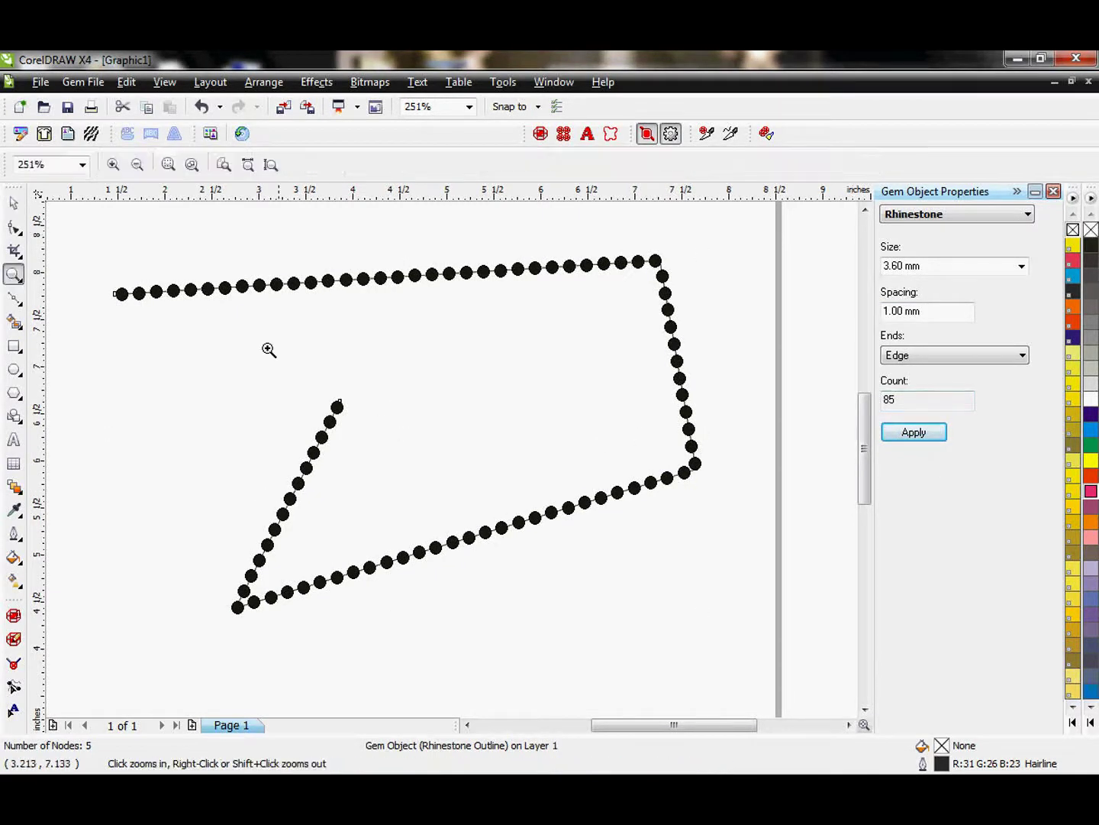
{"action": "left_click_drag", "start_coordinate": [257, 362], "coordinate": [403, 454]}
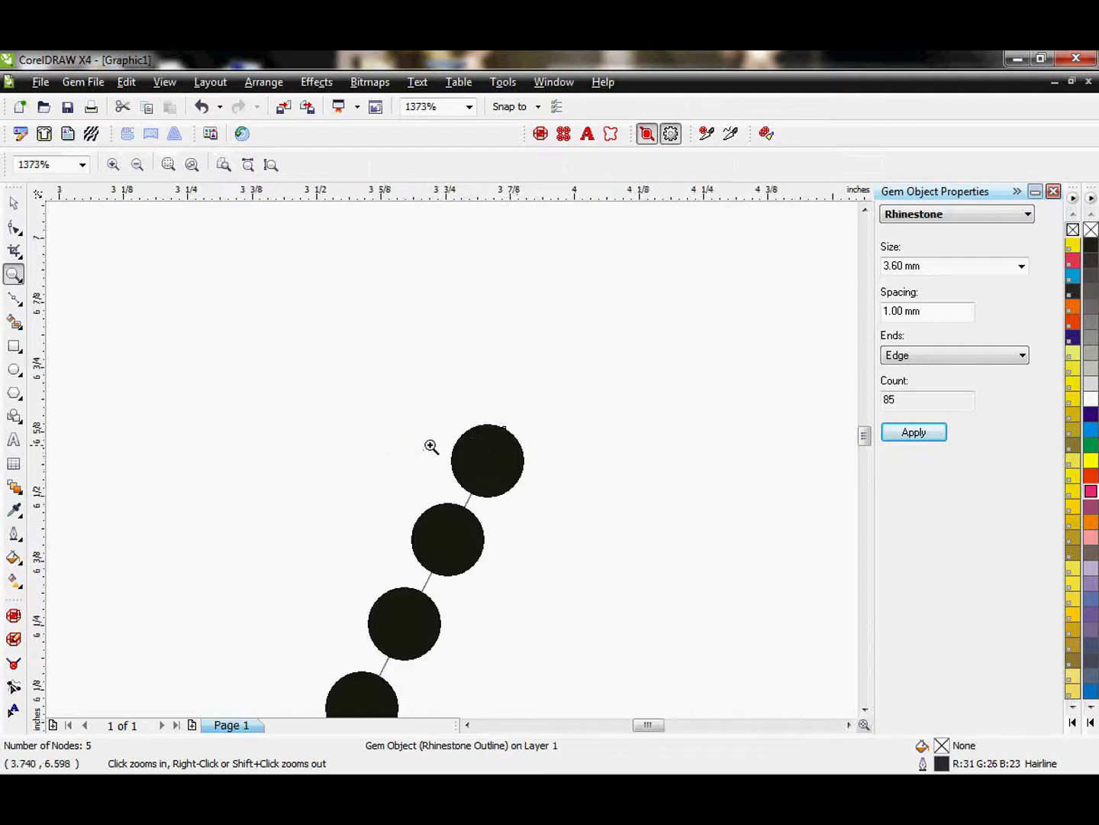
{"action": "left_click", "coordinate": [13, 203]}
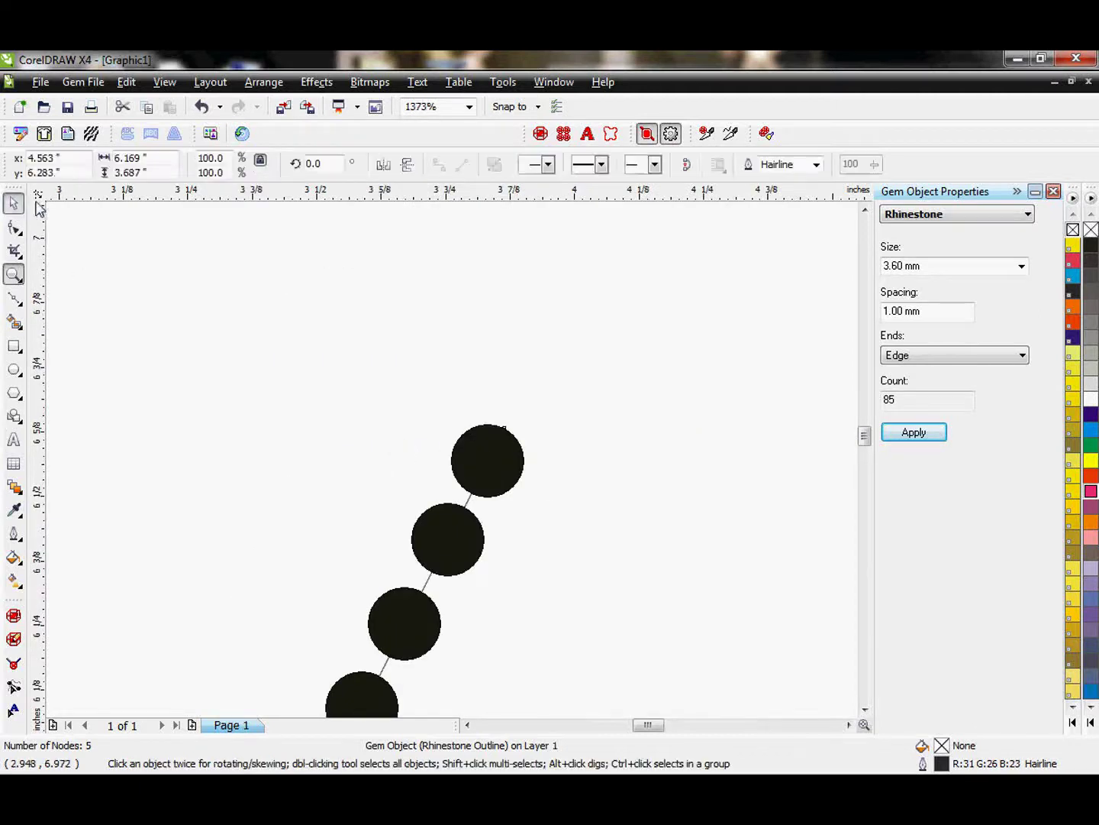
{"action": "left_click", "coordinate": [472, 492]}
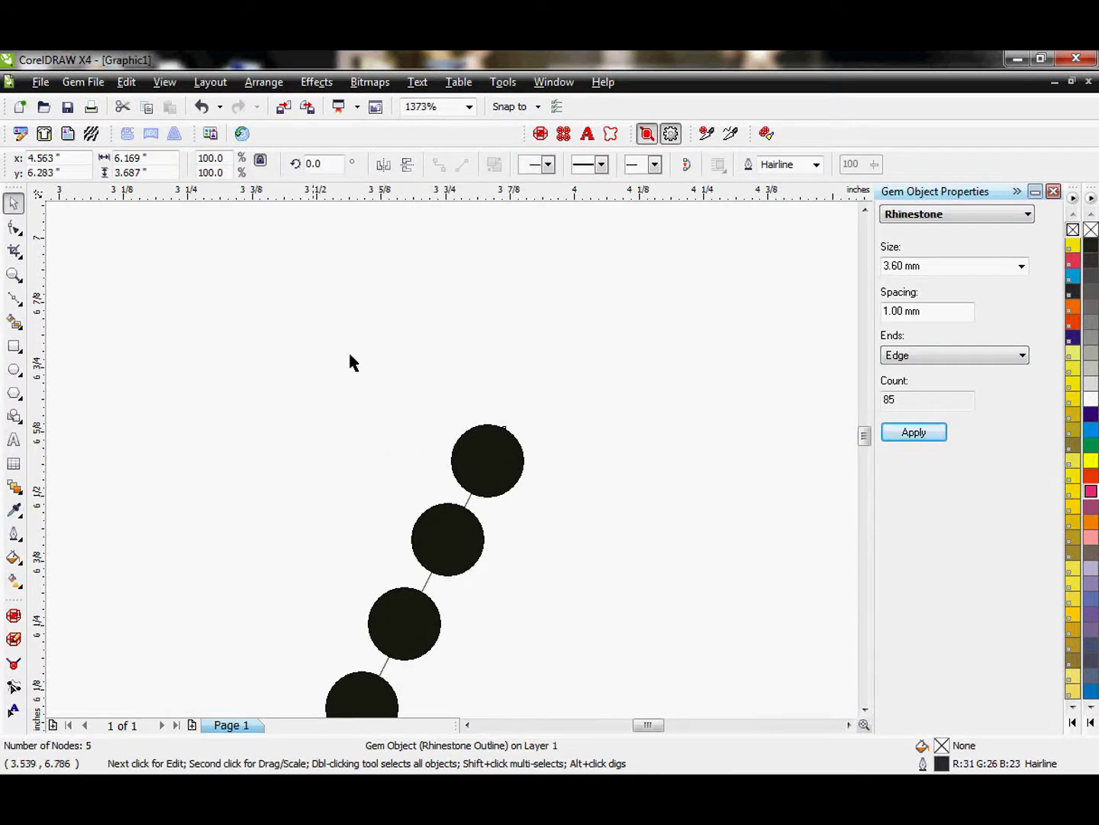
{"action": "left_click", "coordinate": [14, 227]}
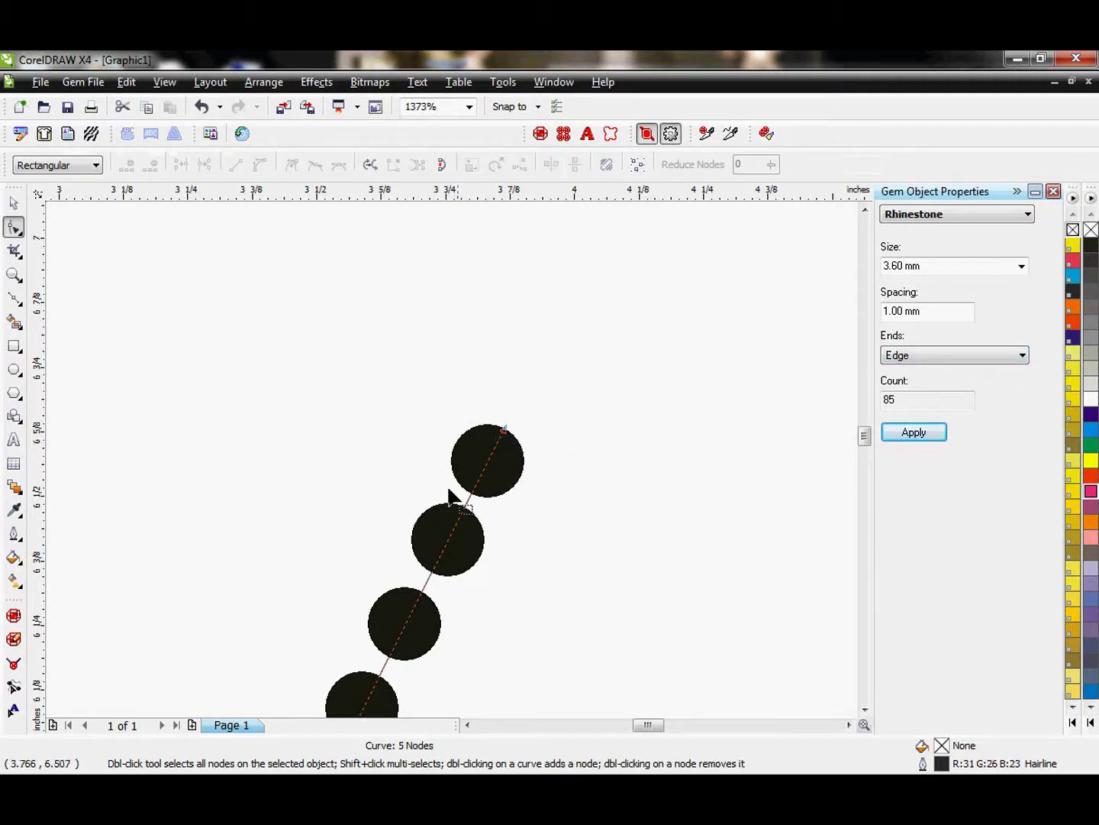
{"action": "left_click", "coordinate": [1023, 355]}
{"action": "left_click", "coordinate": [936, 384]}
{"action": "left_click", "coordinate": [913, 432]}
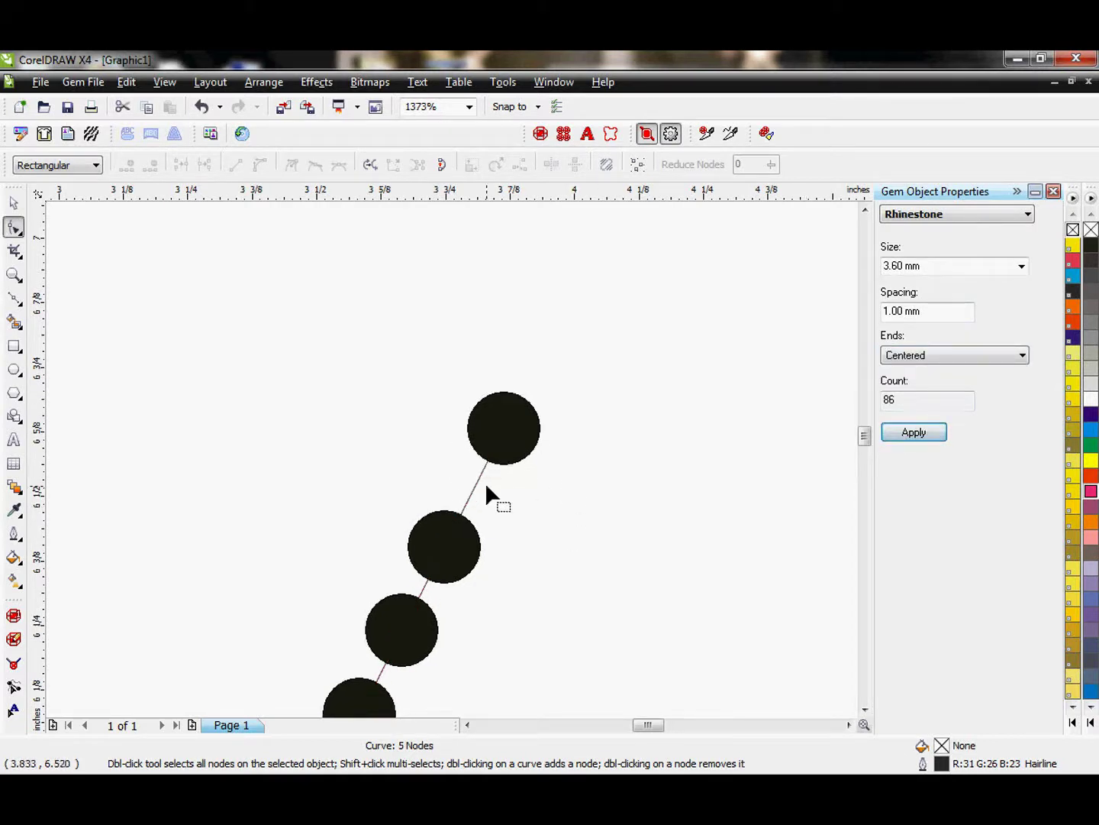
Examine how the last stone sits on the path's end node and check the outline's stone count
{"action": "left_click", "coordinate": [503, 429]}
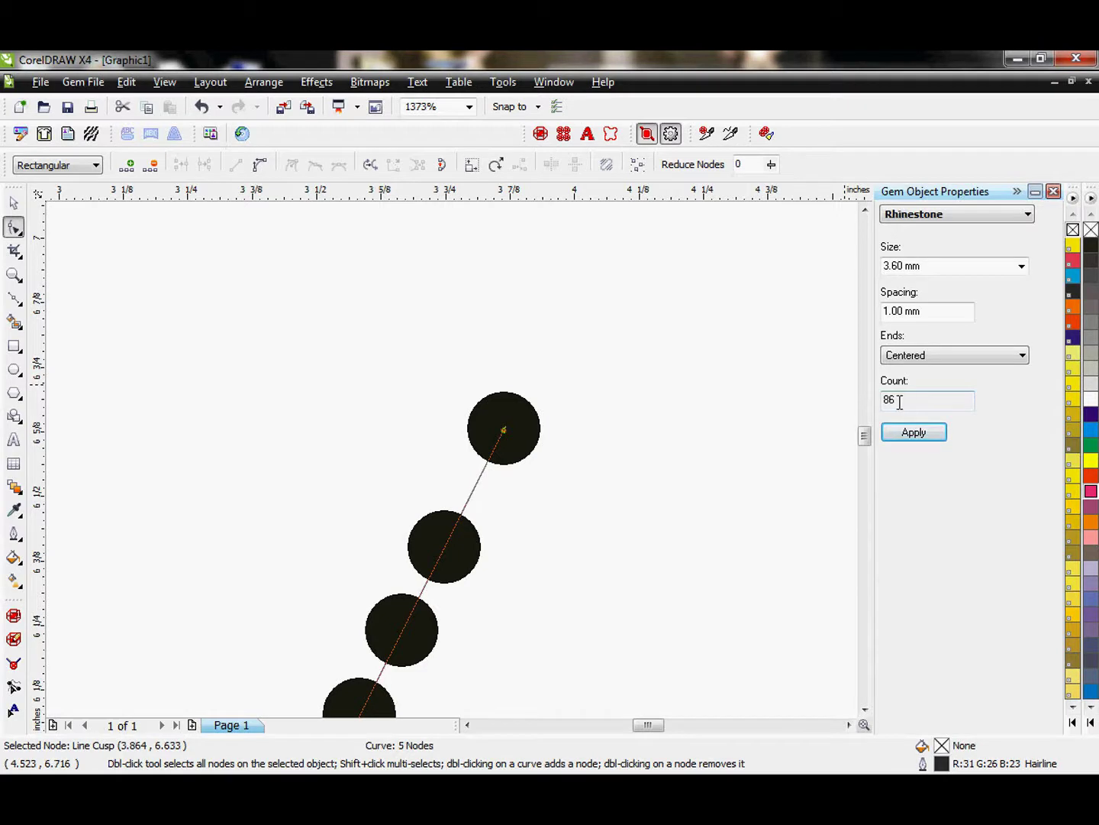
{"action": "scroll", "coordinate": [451, 459], "scroll_direction": "down", "scroll_amount": 2}
{"action": "scroll", "coordinate": [451, 467], "scroll_direction": "down", "scroll_amount": 2}
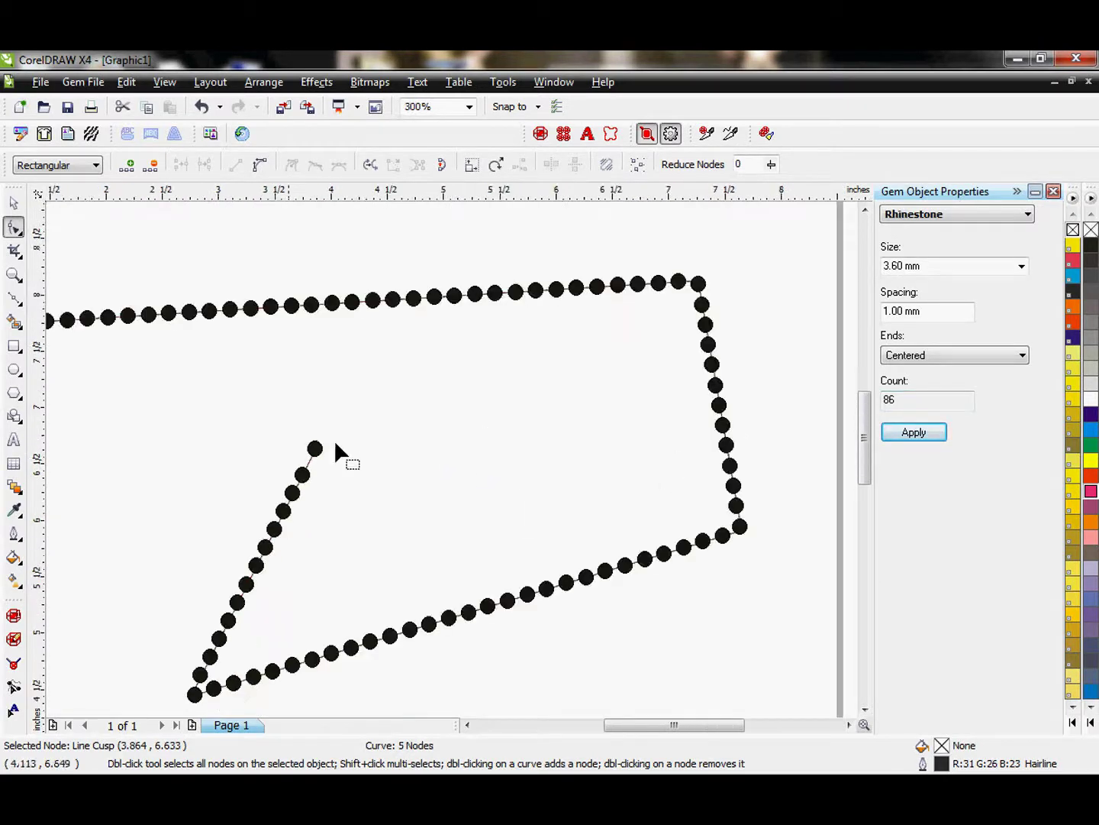
{"action": "left_click", "coordinate": [14, 203]}
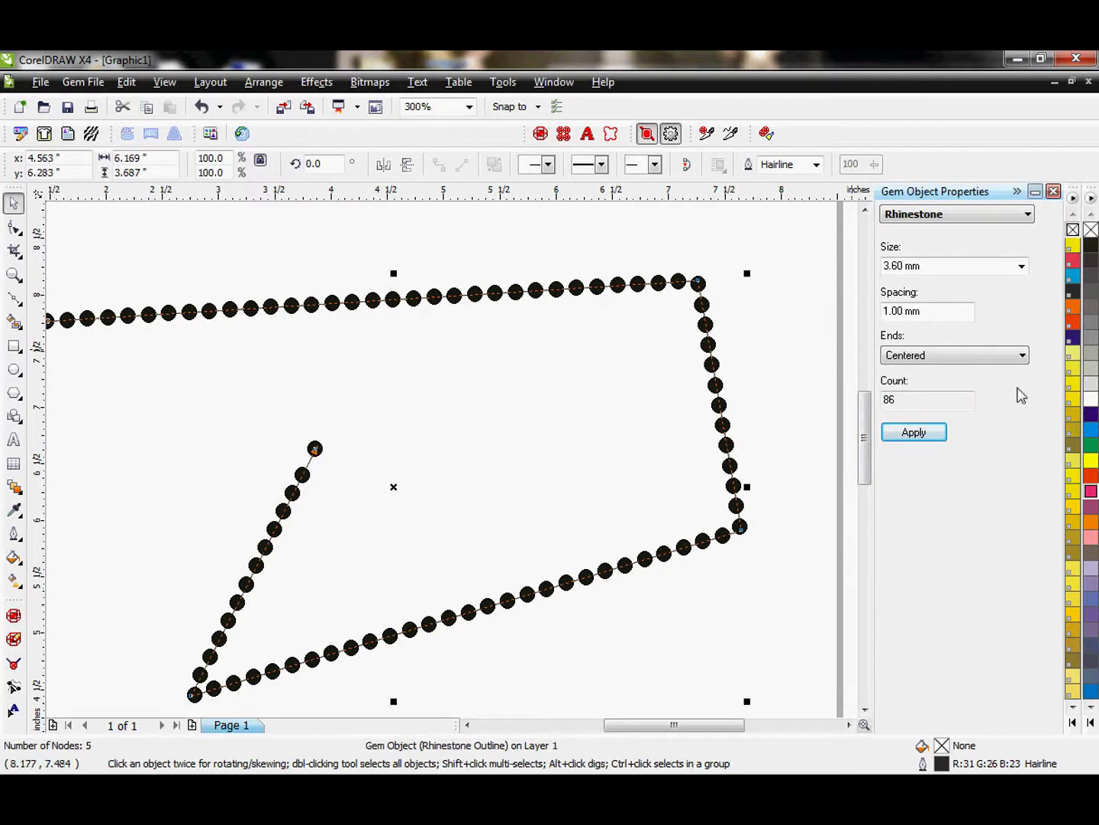
{"action": "double_click", "coordinate": [907, 401]}
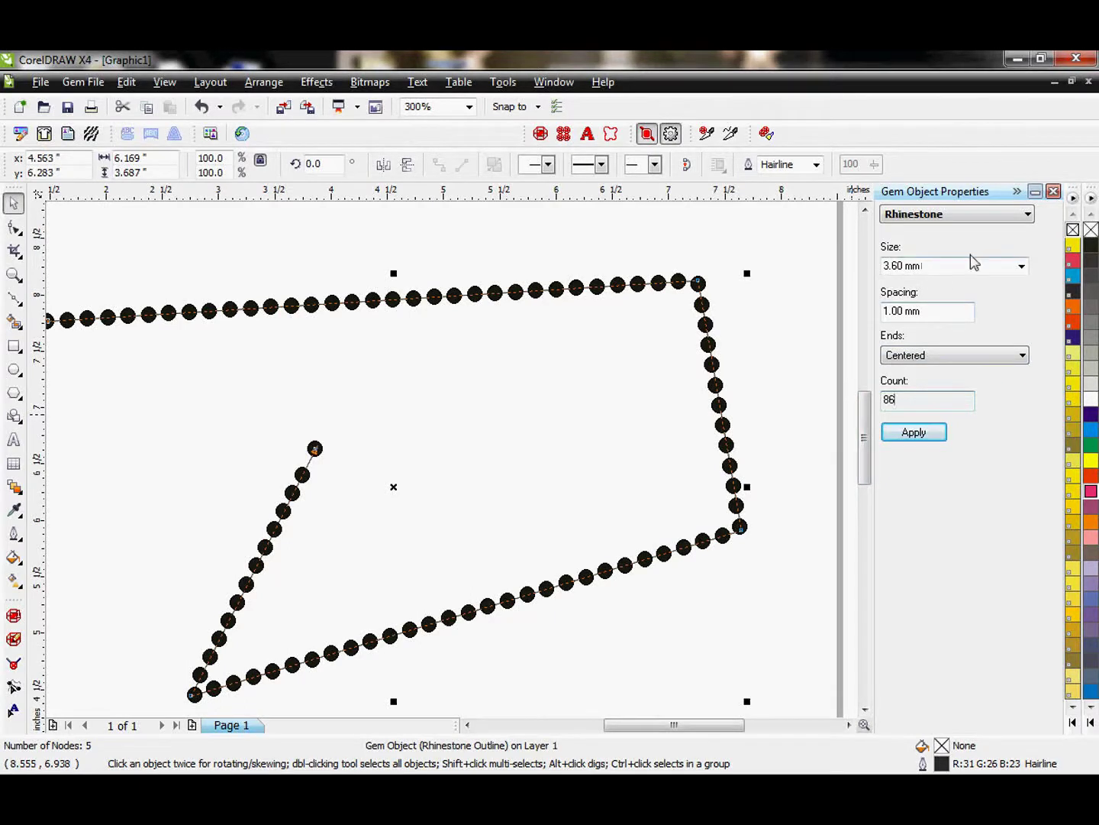
Set the outline's rhinestone size to SS 10 (3.3mm) and apply it
{"action": "left_click", "coordinate": [1021, 265]}
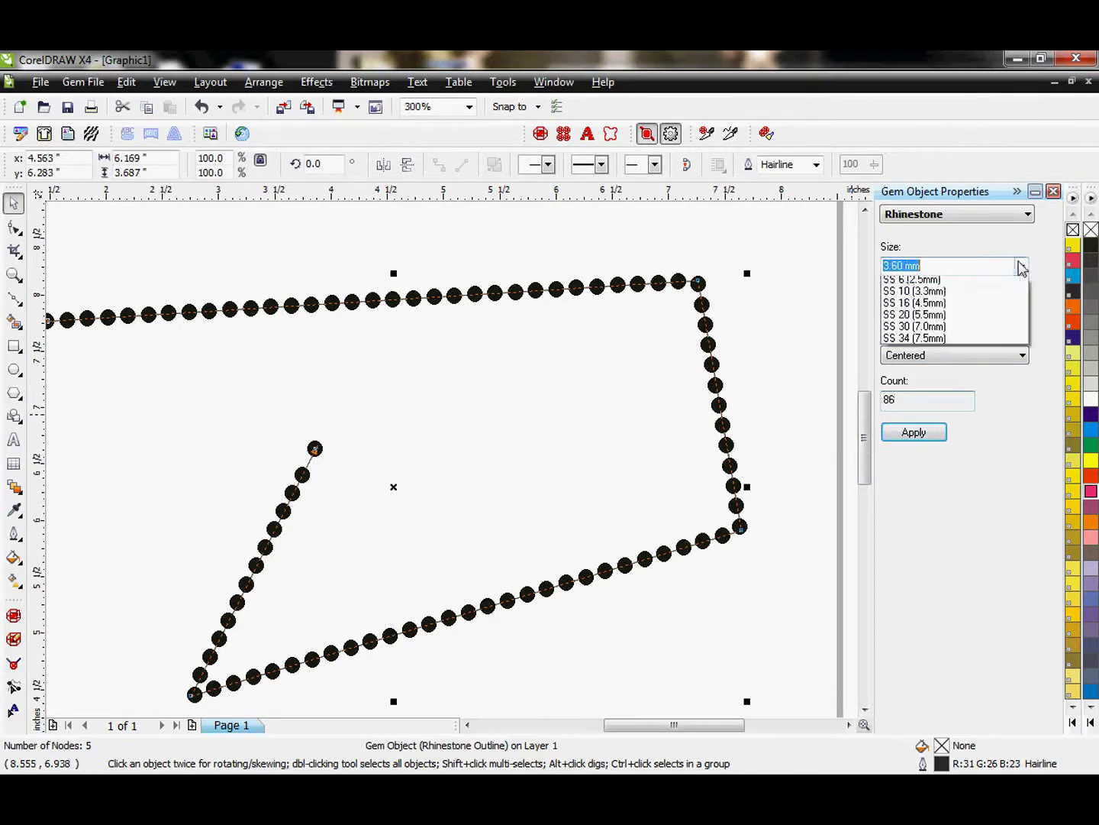
{"action": "left_click", "coordinate": [929, 306]}
{"action": "left_click", "coordinate": [1022, 266]}
{"action": "left_click", "coordinate": [920, 294]}
{"action": "left_click", "coordinate": [1021, 265]}
{"action": "left_click", "coordinate": [951, 294]}
{"action": "left_click", "coordinate": [914, 429]}
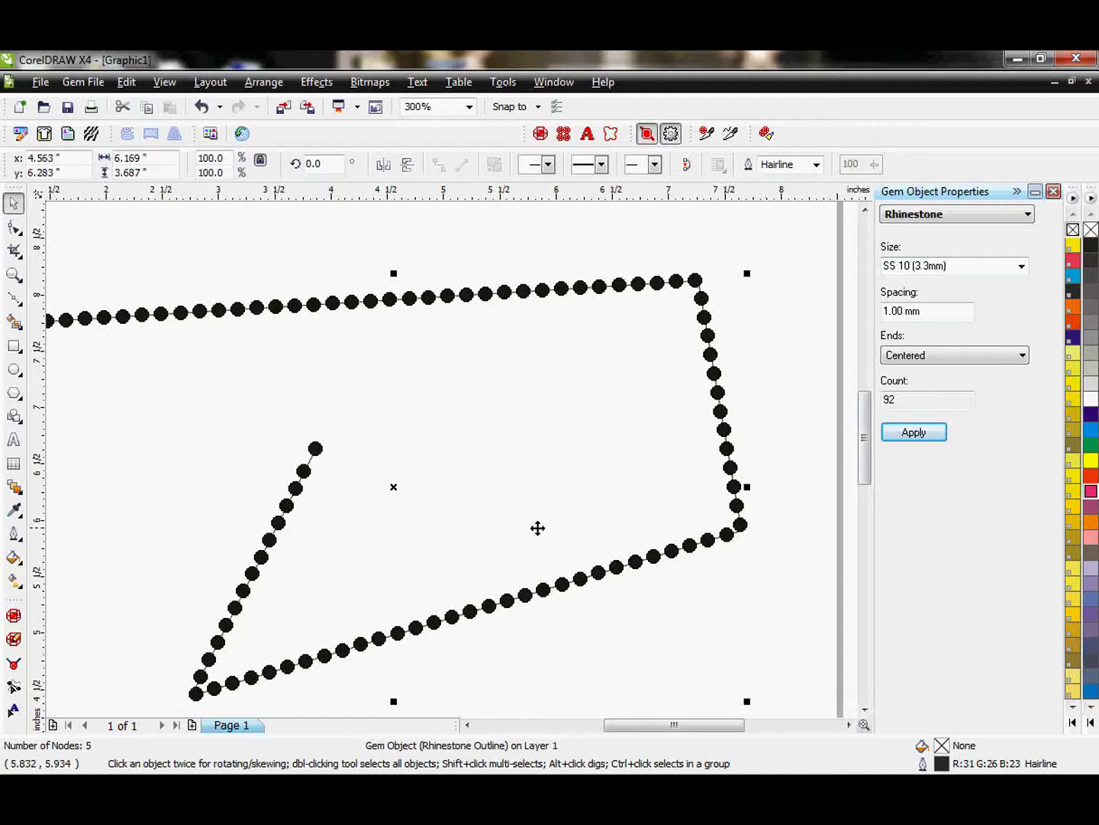
Set the outline's end placement to Edge and apply it
{"action": "left_click", "coordinate": [942, 356]}
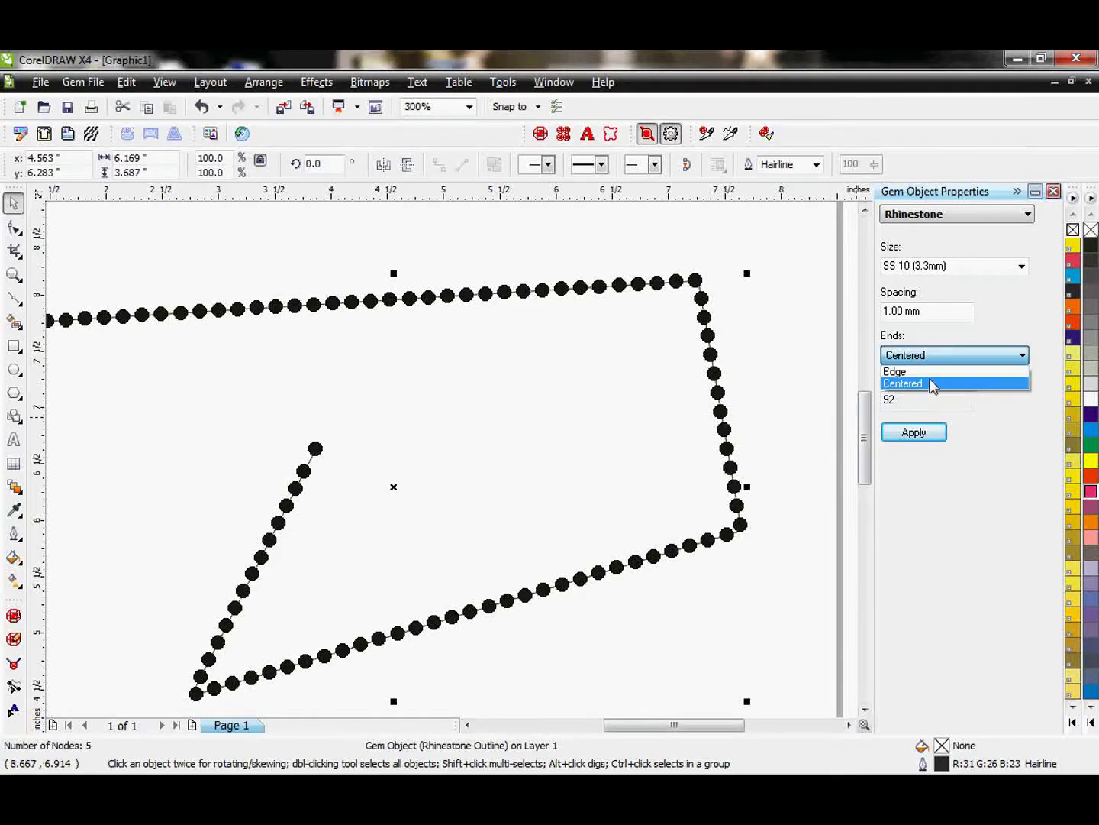
{"action": "left_click", "coordinate": [928, 370]}
{"action": "left_click", "coordinate": [917, 432]}
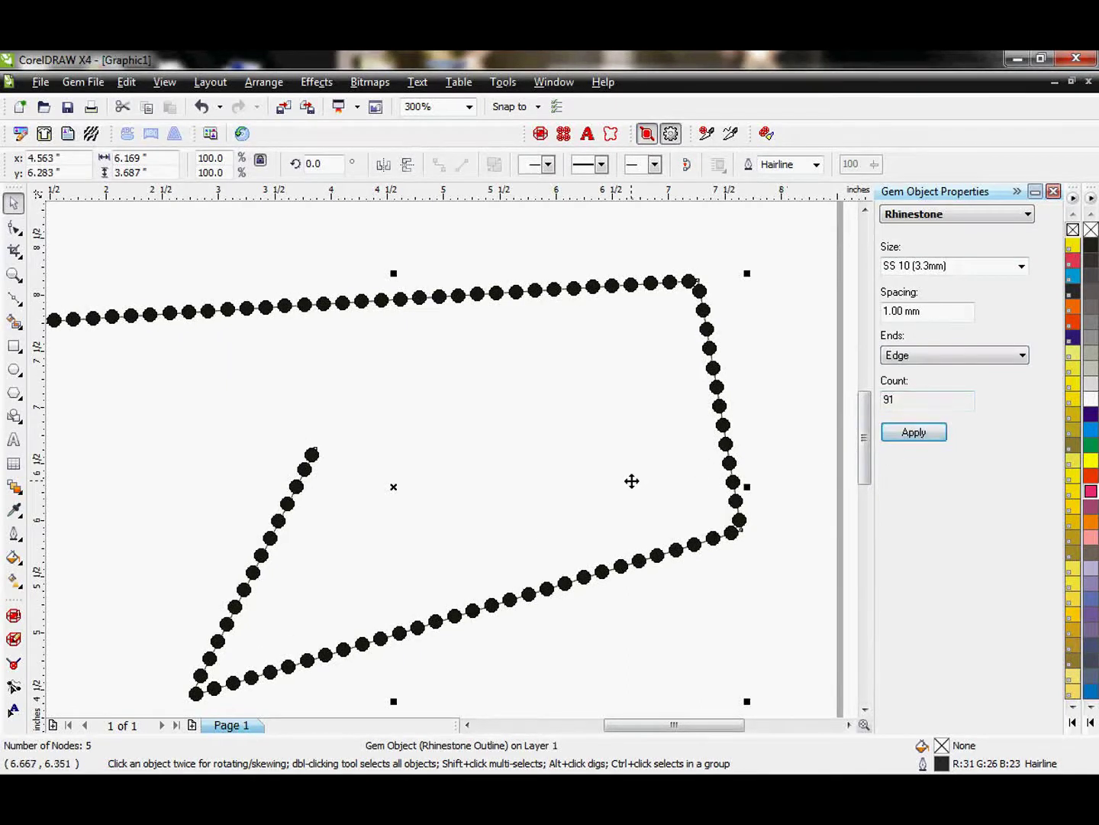
Move the outline's lower-left corner node up by about 0.5 in, and return to the Pick tool
{"action": "mouse_move", "coordinate": [725, 725]}
{"action": "left_mouse_down"}
{"action": "mouse_move", "coordinate": [642, 745]}
{"action": "mouse_move", "coordinate": [718, 736]}
{"action": "left_mouse_up"}
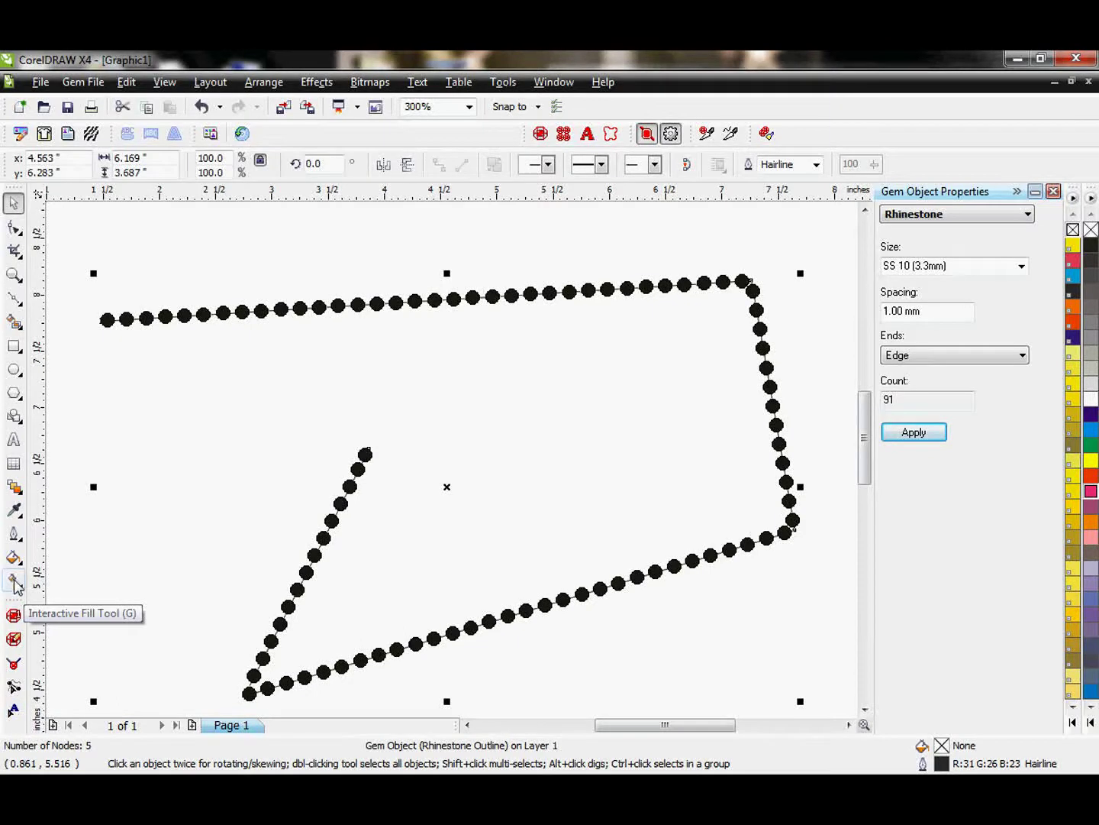
{"action": "left_click", "coordinate": [17, 235]}
{"action": "left_click_drag", "start_coordinate": [252, 697], "coordinate": [253, 643]}
{"action": "left_click", "coordinate": [14, 203]}
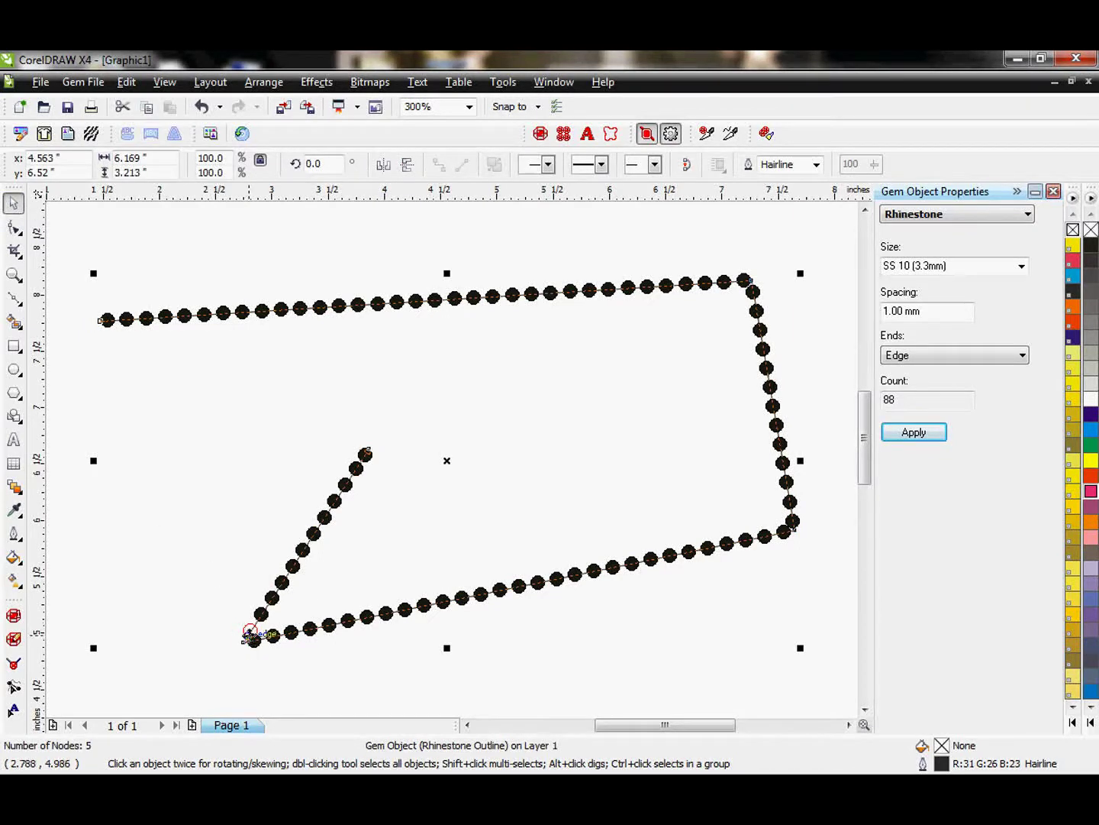
Deselect the outline and closely examine the red-circled stone at its lower-left corner
{"action": "left_click", "coordinate": [310, 664]}
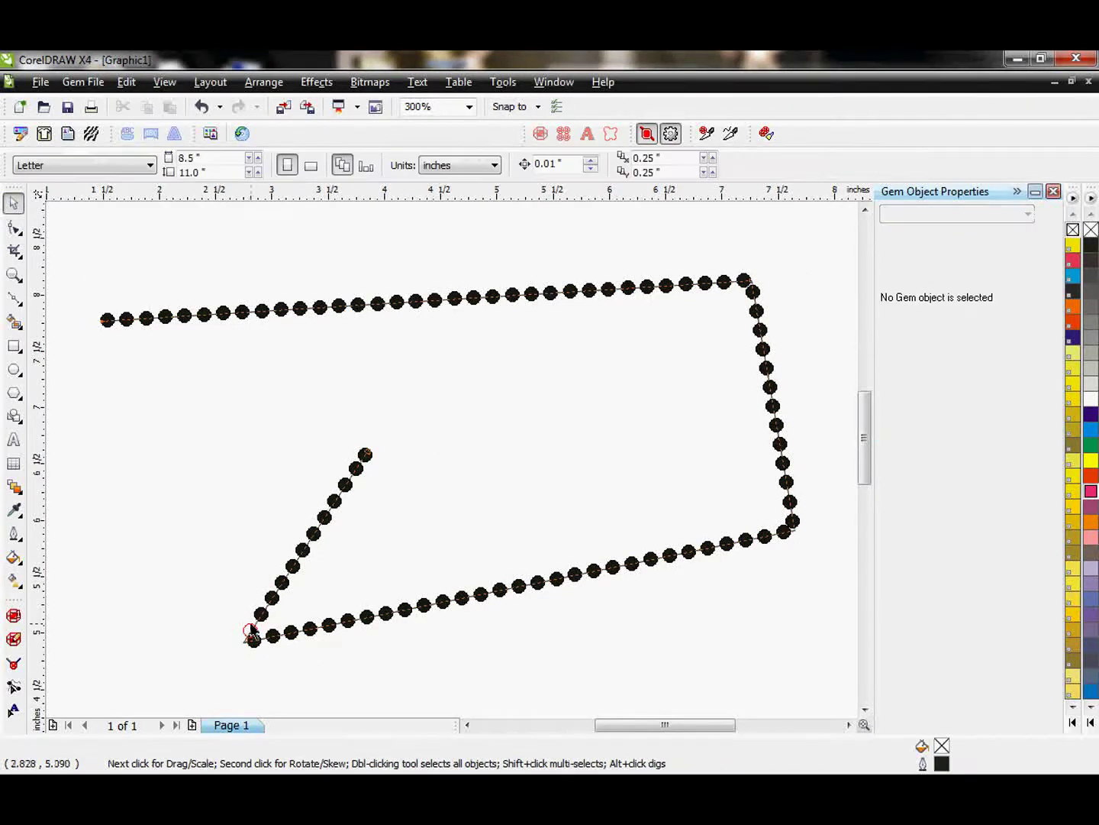
{"action": "scroll", "coordinate": [250, 634], "scroll_direction": "up", "scroll_amount": 2}
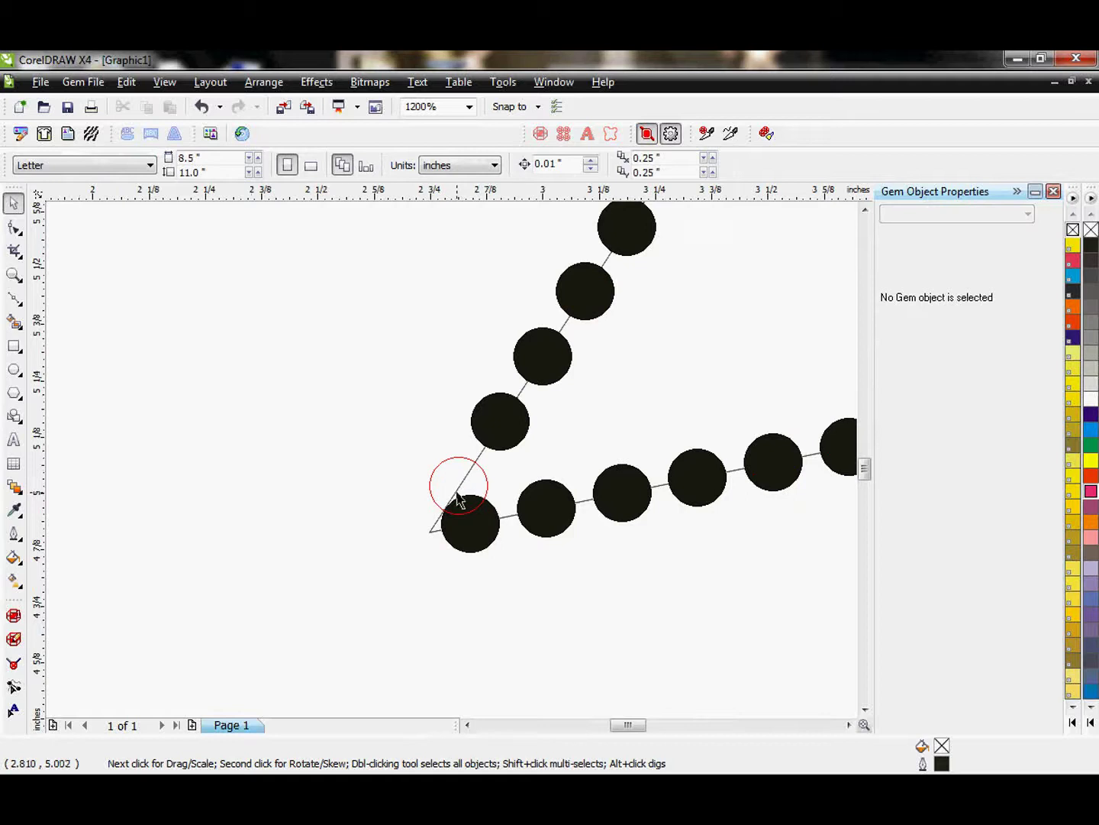
{"action": "scroll", "coordinate": [505, 457], "scroll_direction": "down", "scroll_amount": 2}
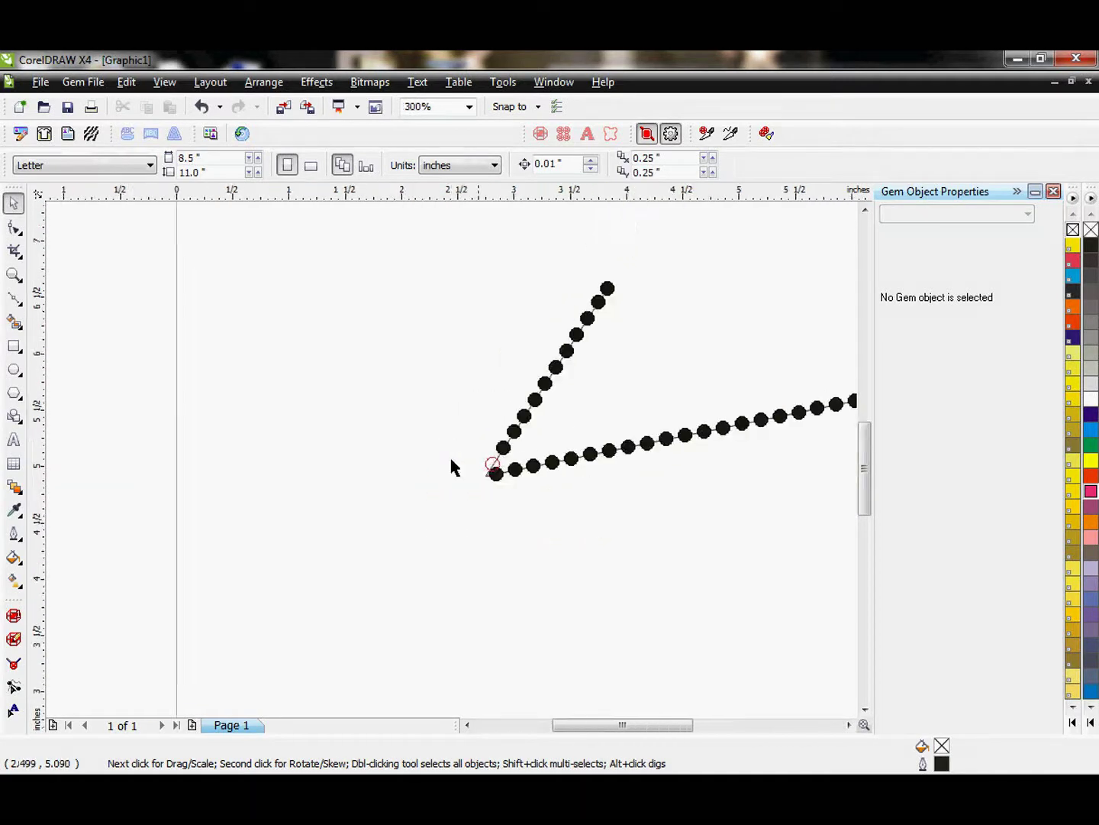
{"action": "scroll", "coordinate": [517, 436], "scroll_direction": "down", "scroll_amount": 1}
{"action": "scroll", "coordinate": [451, 467], "scroll_direction": "up", "scroll_amount": 2}
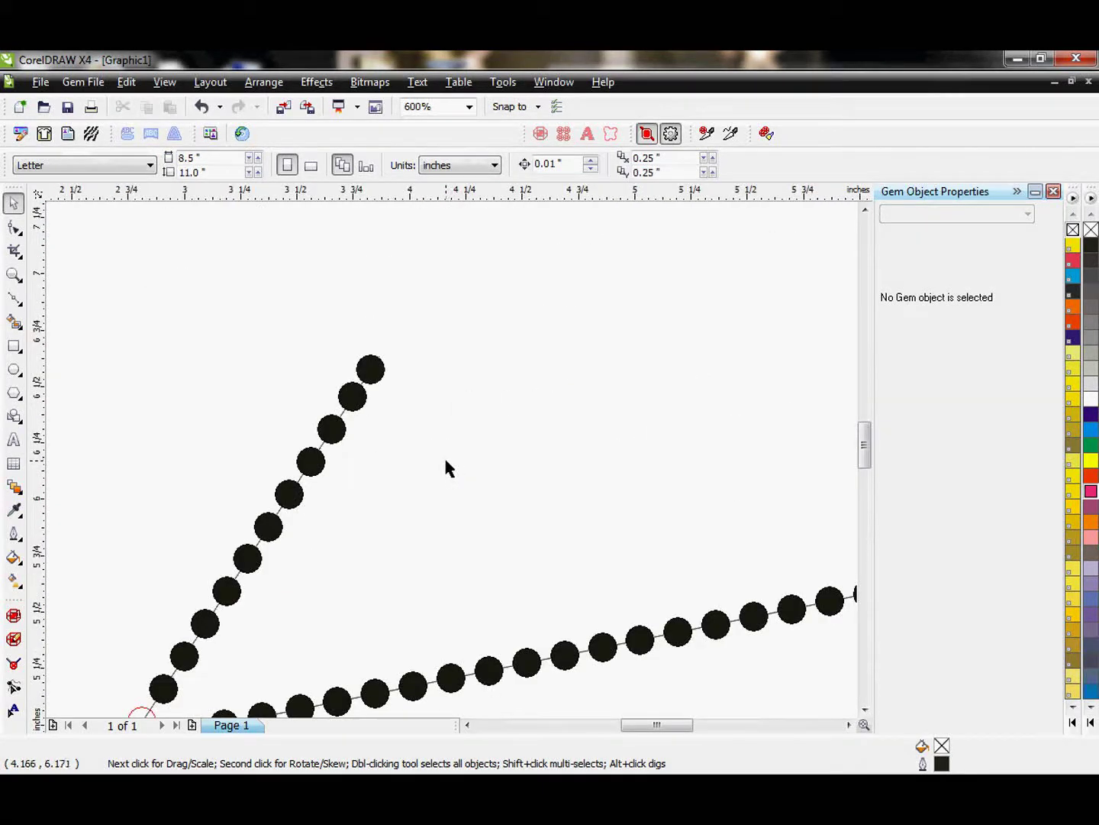
Remove the overlapping red-circled stone at the outline's lower-left corner
{"action": "scroll", "coordinate": [447, 467], "scroll_direction": "down", "scroll_amount": 1}
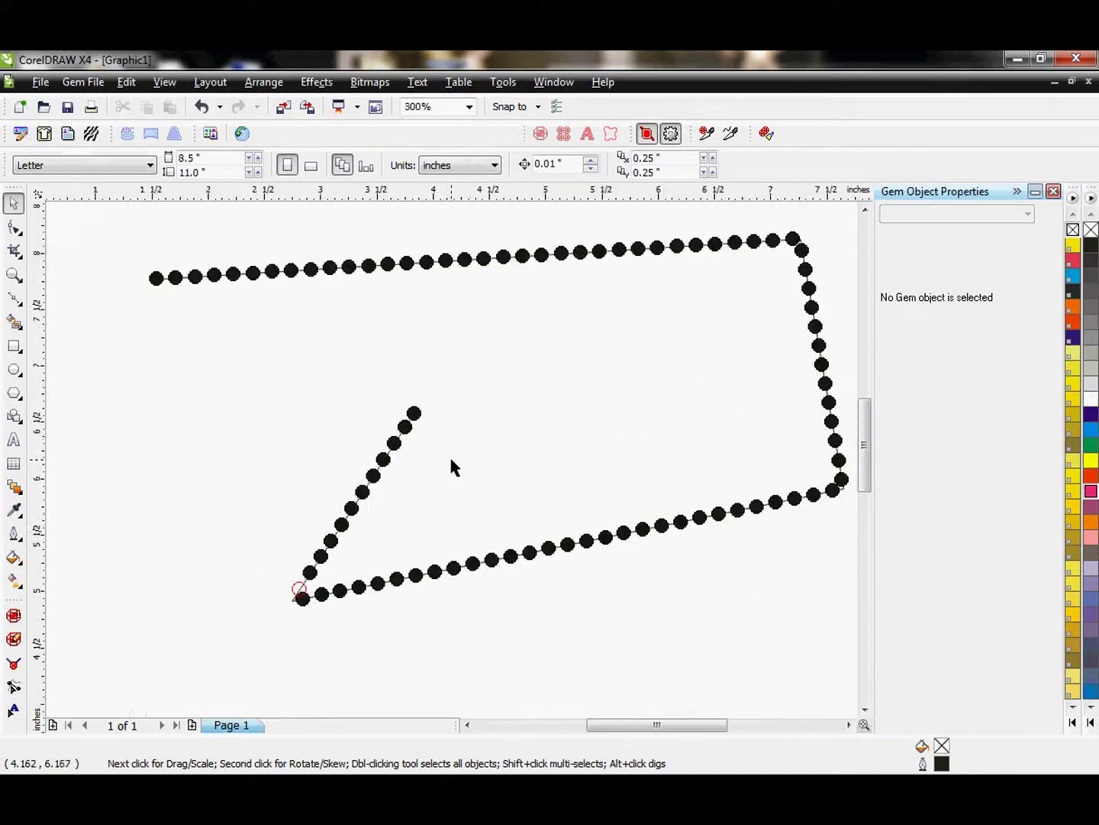
{"action": "left_click", "coordinate": [768, 134]}
Draw a V-shaped Bezier path beside the outline's short diagonal and convert it into a rhinestone outline about 1.05 by 1.67 in
{"action": "left_click", "coordinate": [14, 298]}
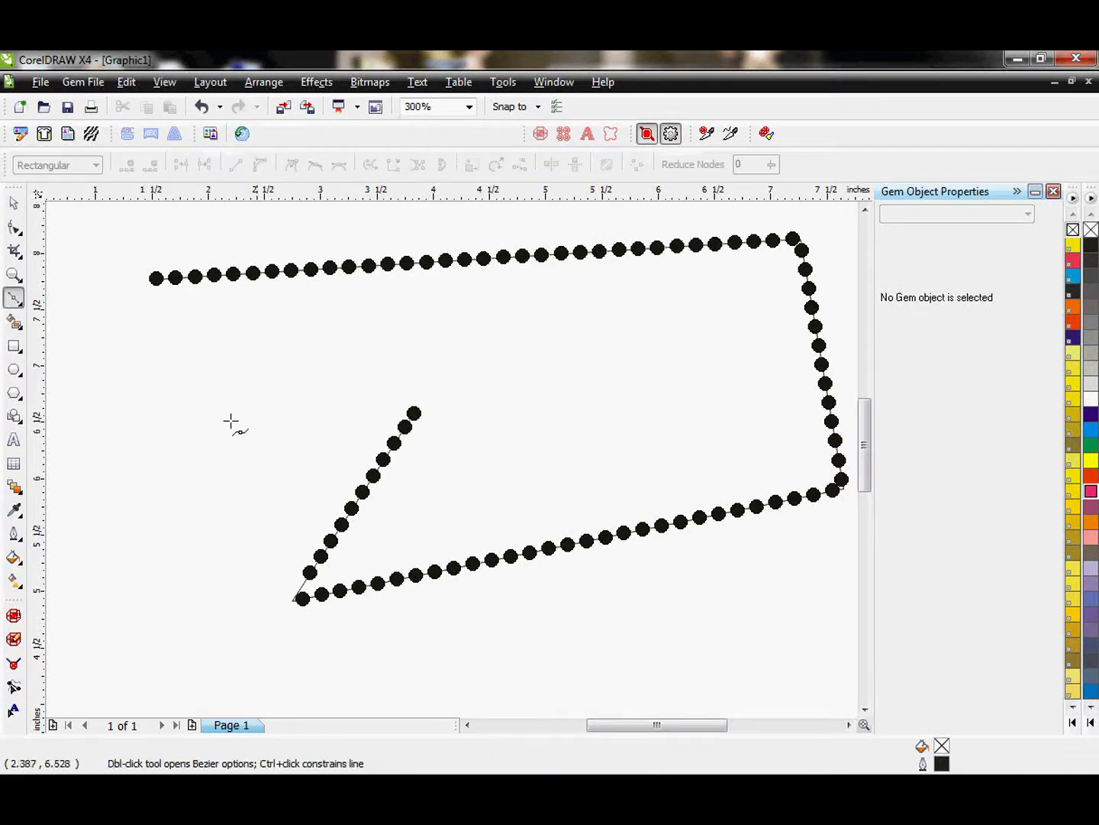
{"action": "left_click", "coordinate": [283, 581]}
{"action": "left_click", "coordinate": [400, 409]}
{"action": "left_click", "coordinate": [14, 202]}
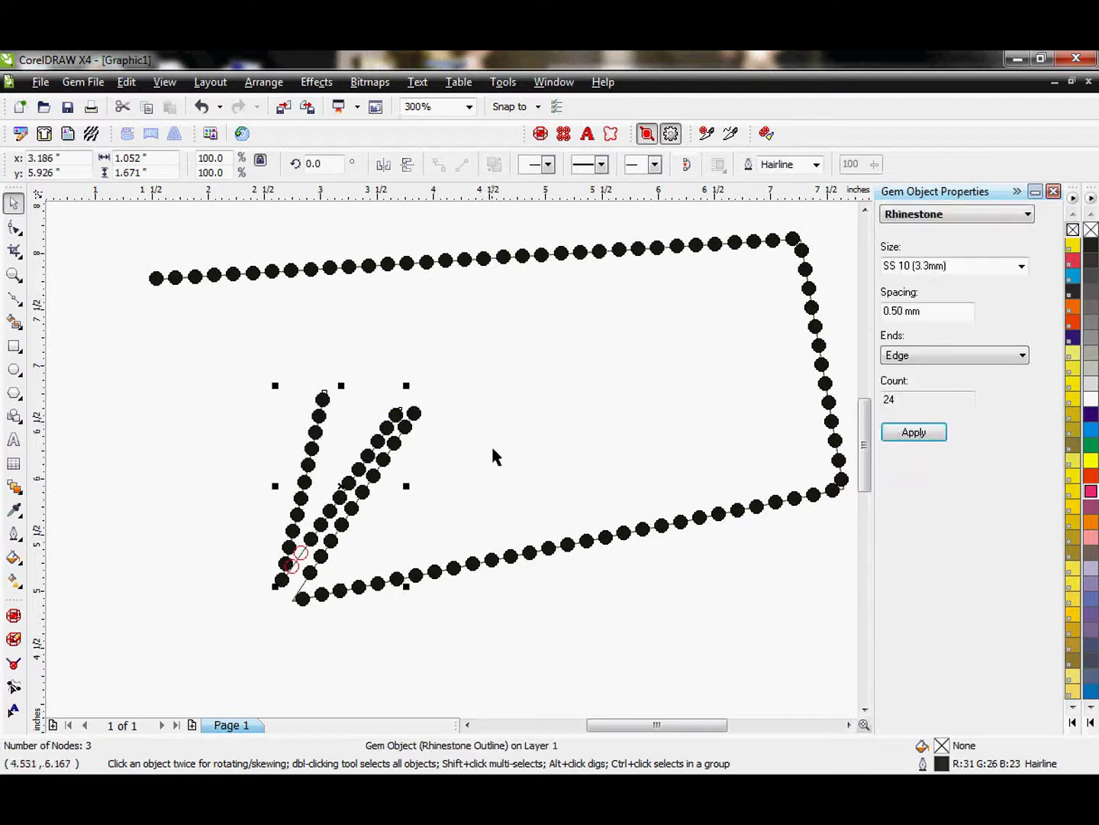
Move the V-shaped outline slightly right so its stones overlap the diagonal segment, and remove its red-circled overlapping stones
{"action": "scroll", "coordinate": [355, 491], "scroll_direction": "up", "scroll_amount": 1}
{"action": "left_click_drag", "start_coordinate": [443, 463], "coordinate": [469, 464]}
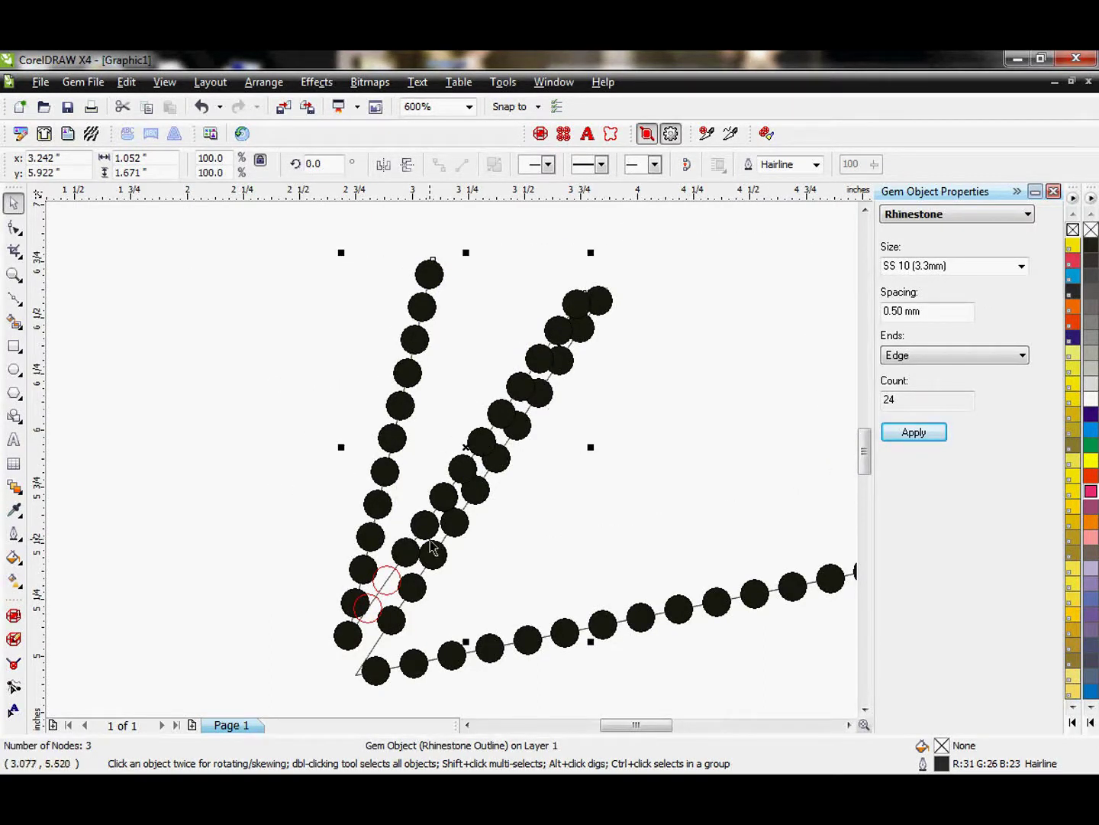
{"action": "left_click", "coordinate": [643, 366]}
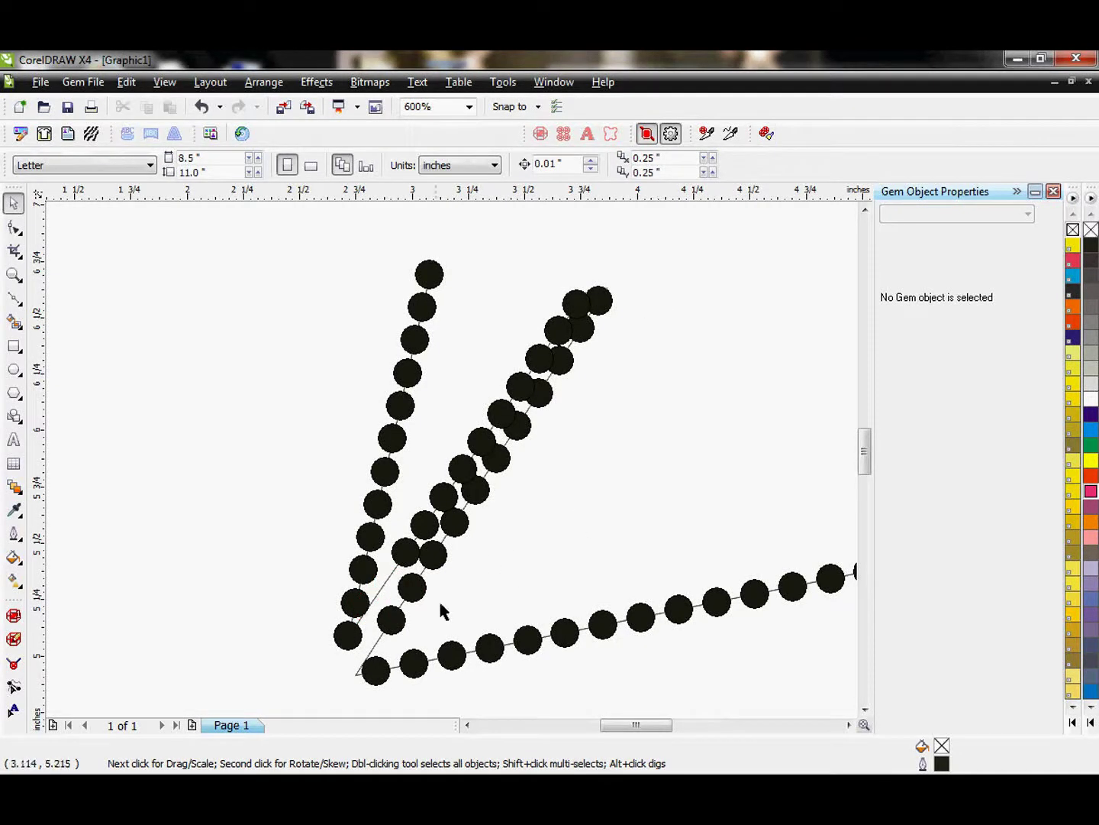
{"action": "left_click", "coordinate": [502, 436]}
{"action": "left_click", "coordinate": [513, 444]}
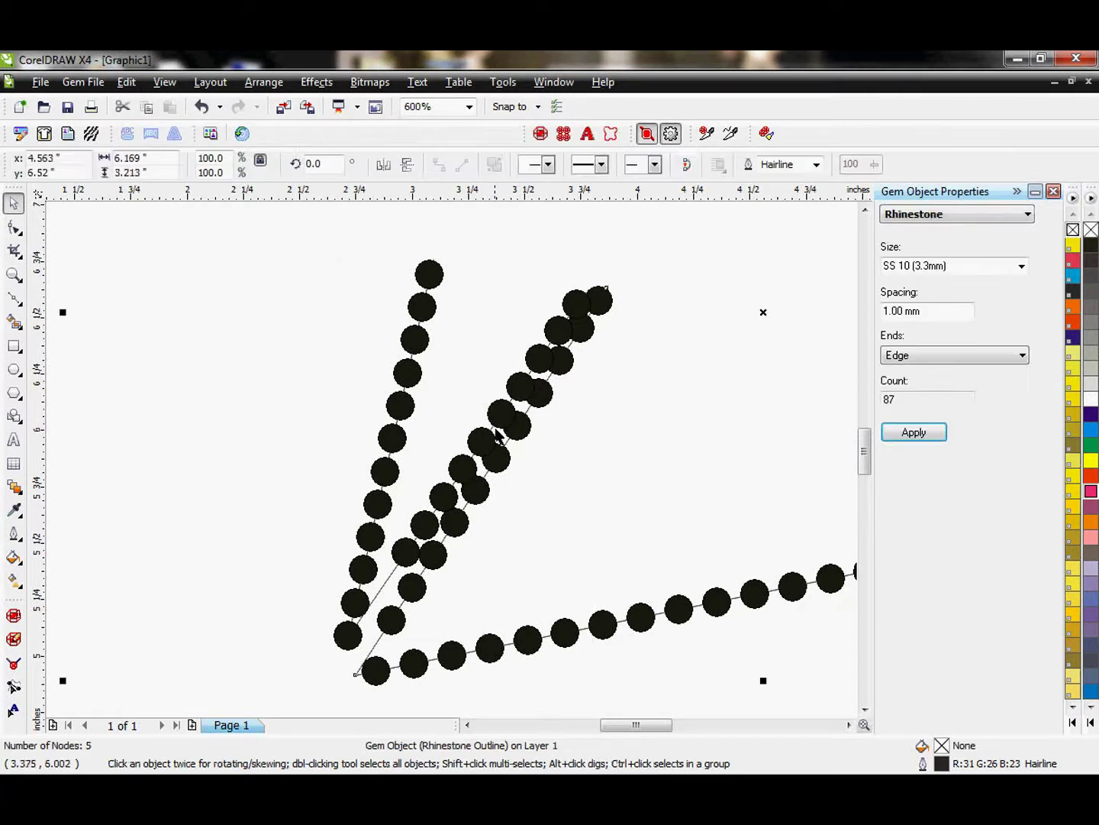
Move the V-shaped outline about 0.3 in left, away from the main outline, and delete it
{"action": "left_click", "coordinate": [489, 489]}
{"action": "scroll", "coordinate": [451, 465], "scroll_direction": "down", "scroll_amount": 2}
{"action": "left_click_drag", "start_coordinate": [443, 446], "coordinate": [407, 429]}
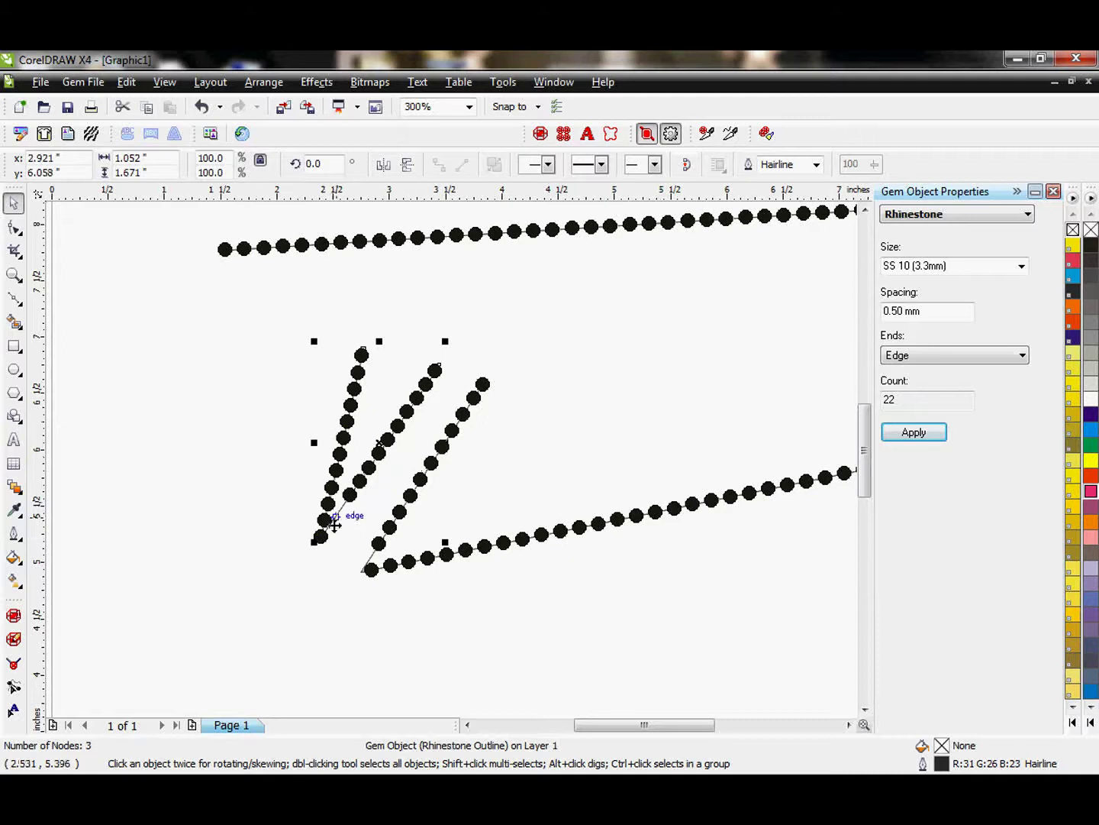
{"action": "key", "text": "Delete"}
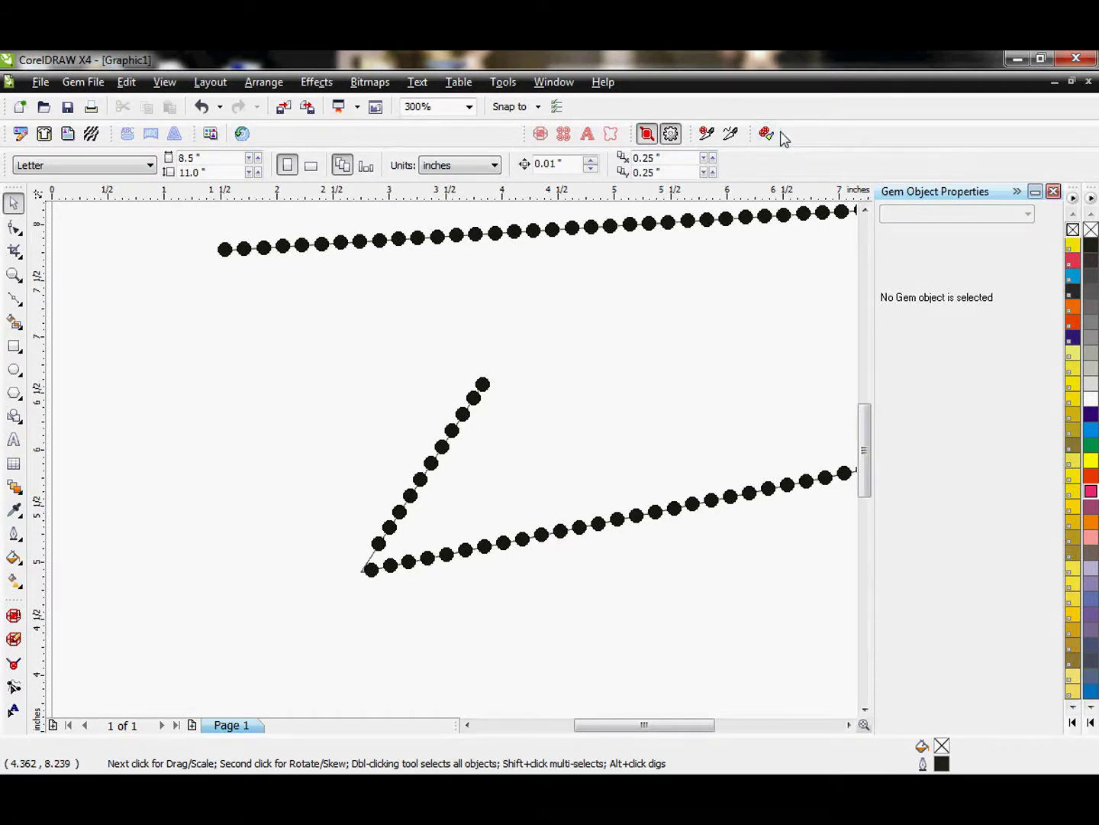
Reapply the gem settings to the main outline to regenerate its stones, and deselect it
{"action": "scroll", "coordinate": [451, 461], "scroll_direction": "down", "scroll_amount": 2}
{"action": "scroll", "coordinate": [437, 450], "scroll_direction": "up", "scroll_amount": 1}
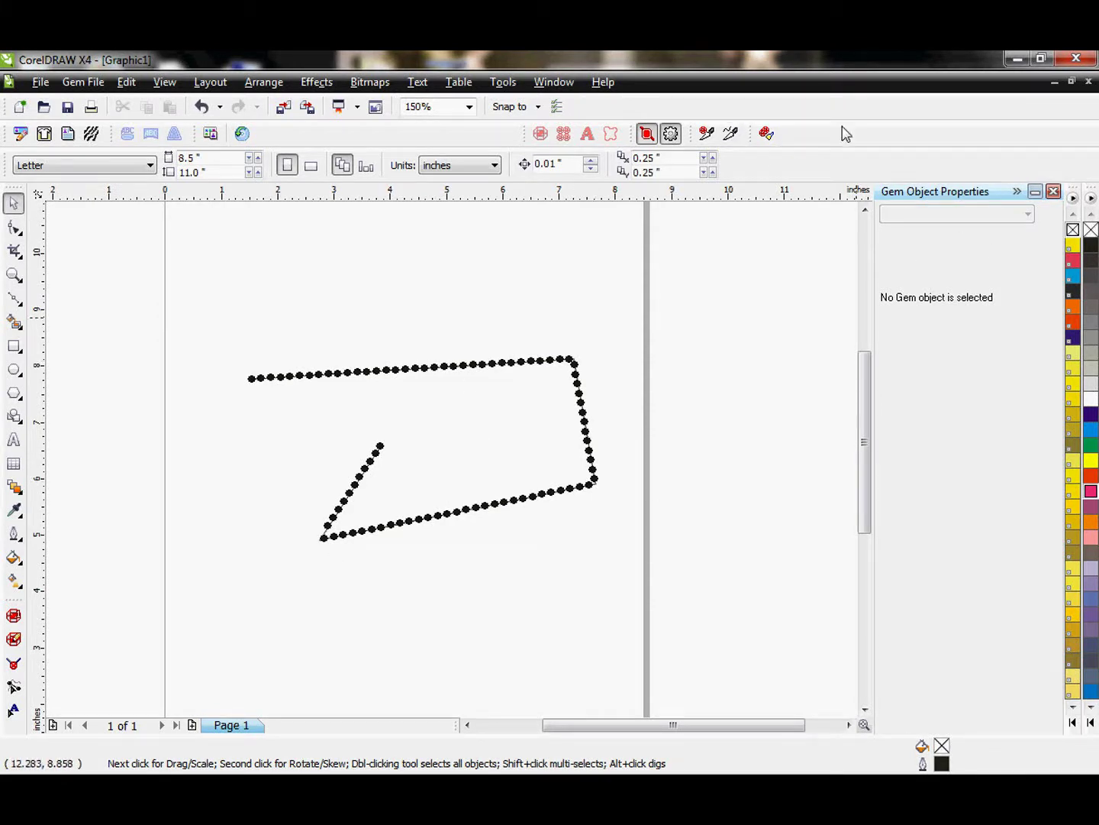
{"action": "left_click", "coordinate": [415, 371]}
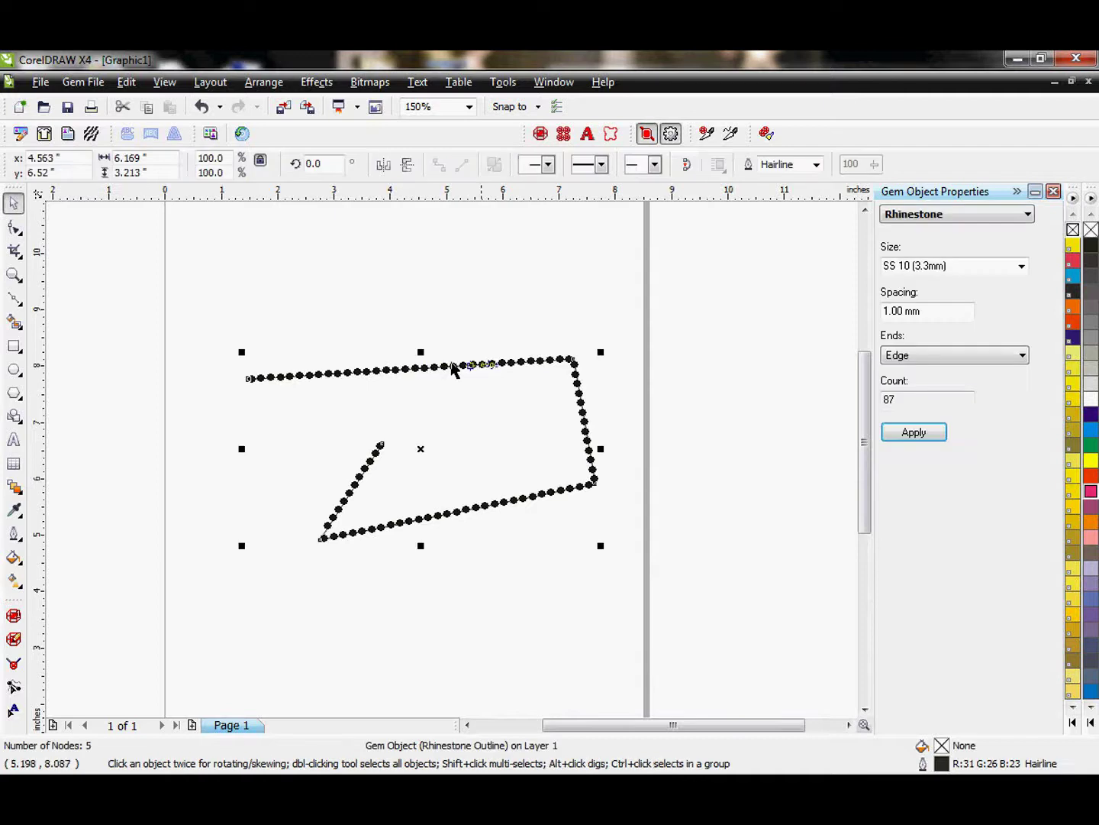
{"action": "left_click", "coordinate": [913, 433]}
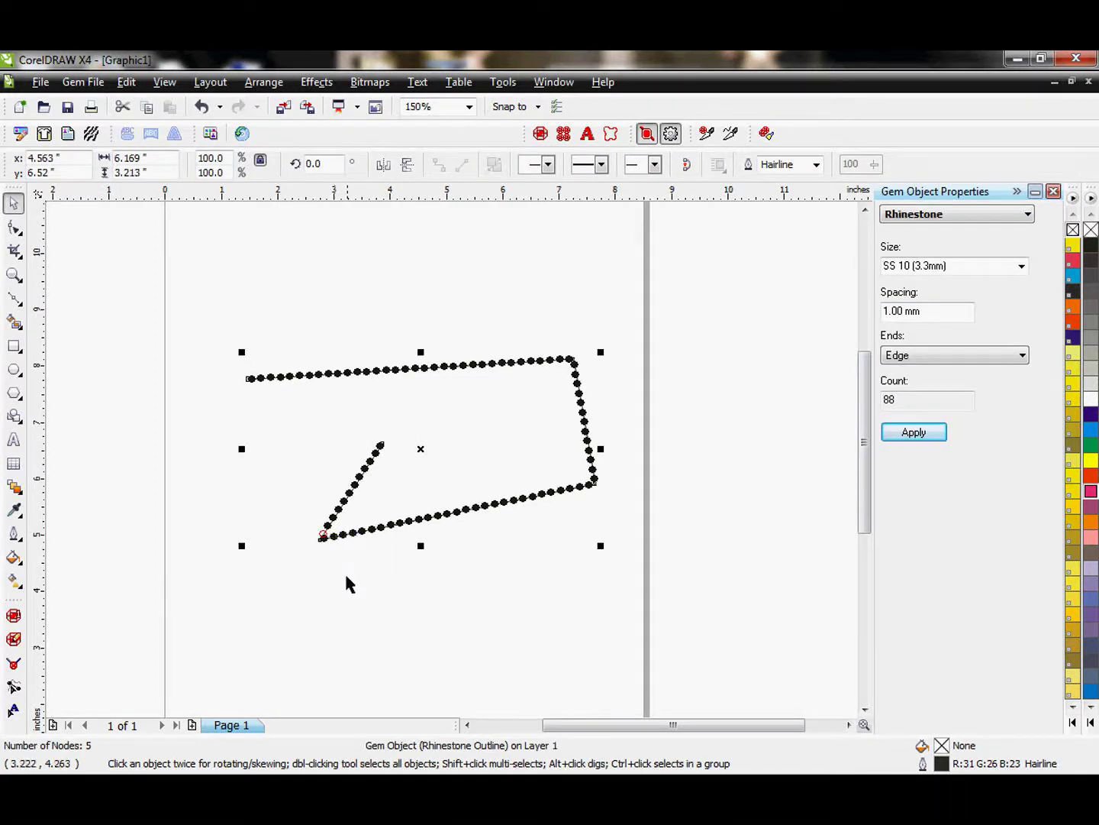
{"action": "left_click", "coordinate": [331, 555]}
With the Rhinestones Tool, shift several individual stones off the upper segment's line near its left end
{"action": "scroll", "coordinate": [332, 554], "scroll_direction": "up", "scroll_amount": 2}
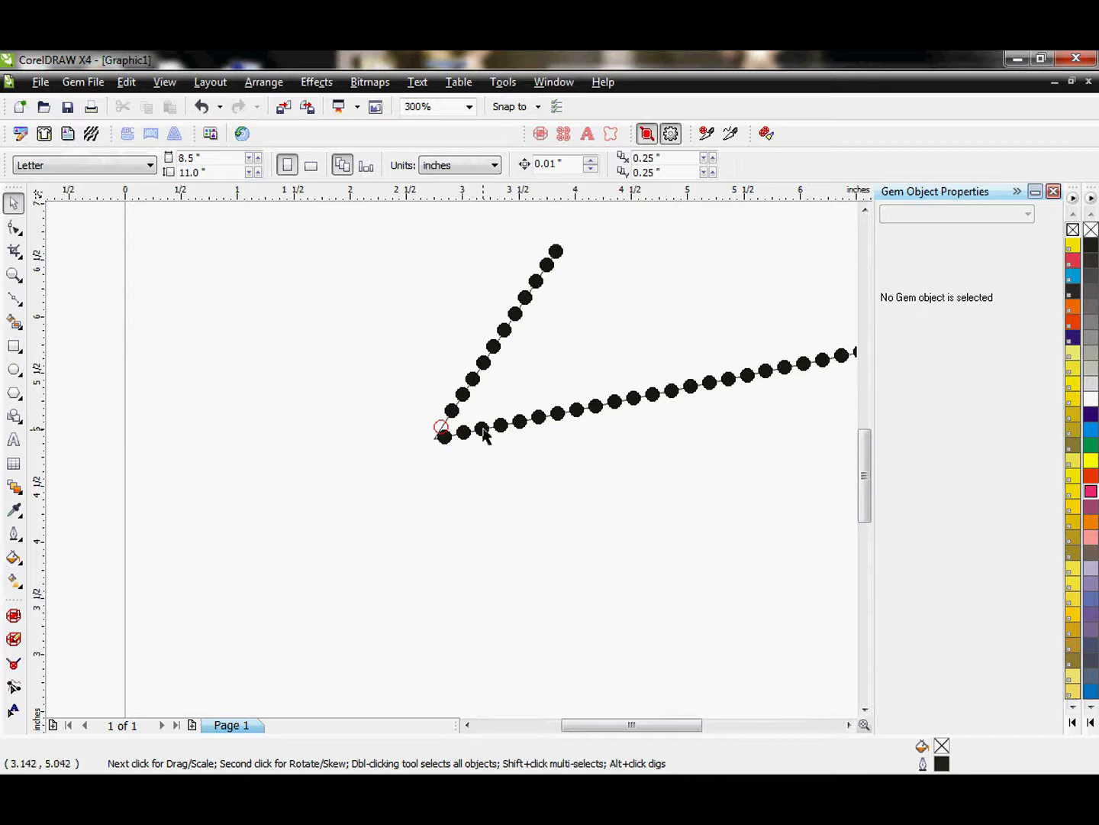
{"action": "left_click", "coordinate": [481, 434]}
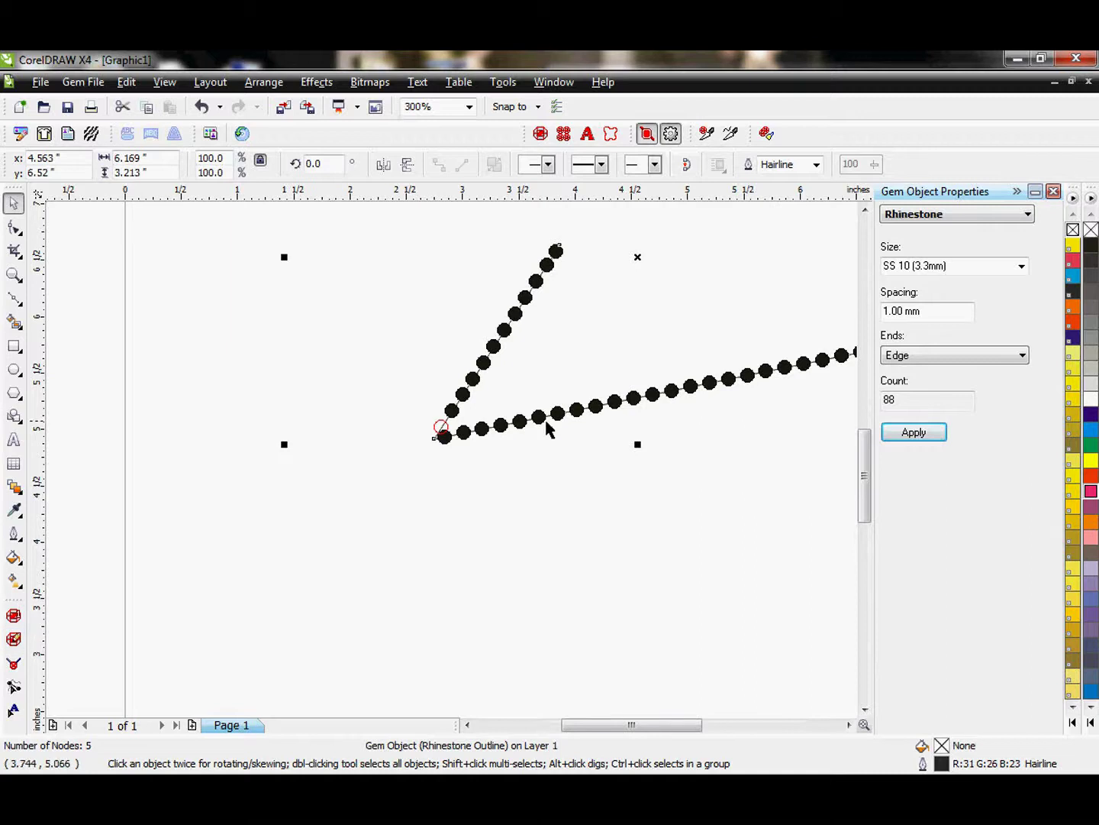
{"action": "scroll", "coordinate": [456, 461], "scroll_direction": "down", "scroll_amount": 3}
{"action": "scroll", "coordinate": [449, 469], "scroll_direction": "up", "scroll_amount": 3}
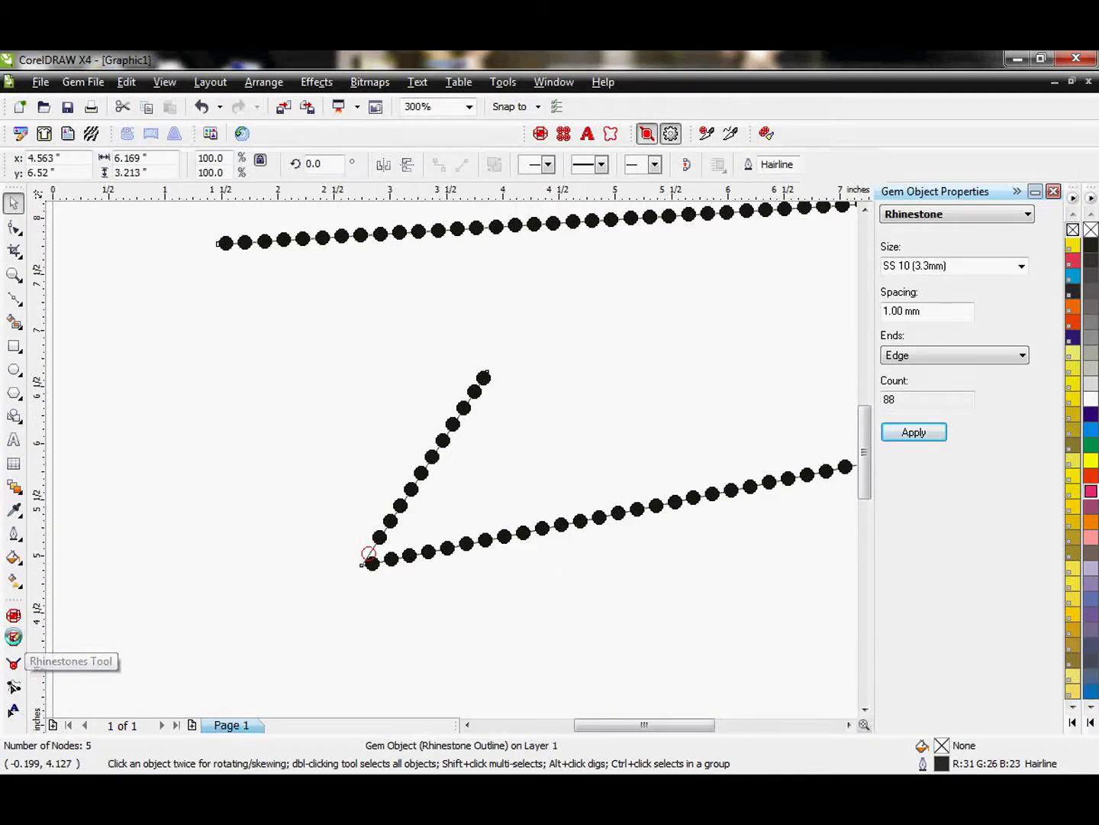
{"action": "left_click", "coordinate": [15, 642]}
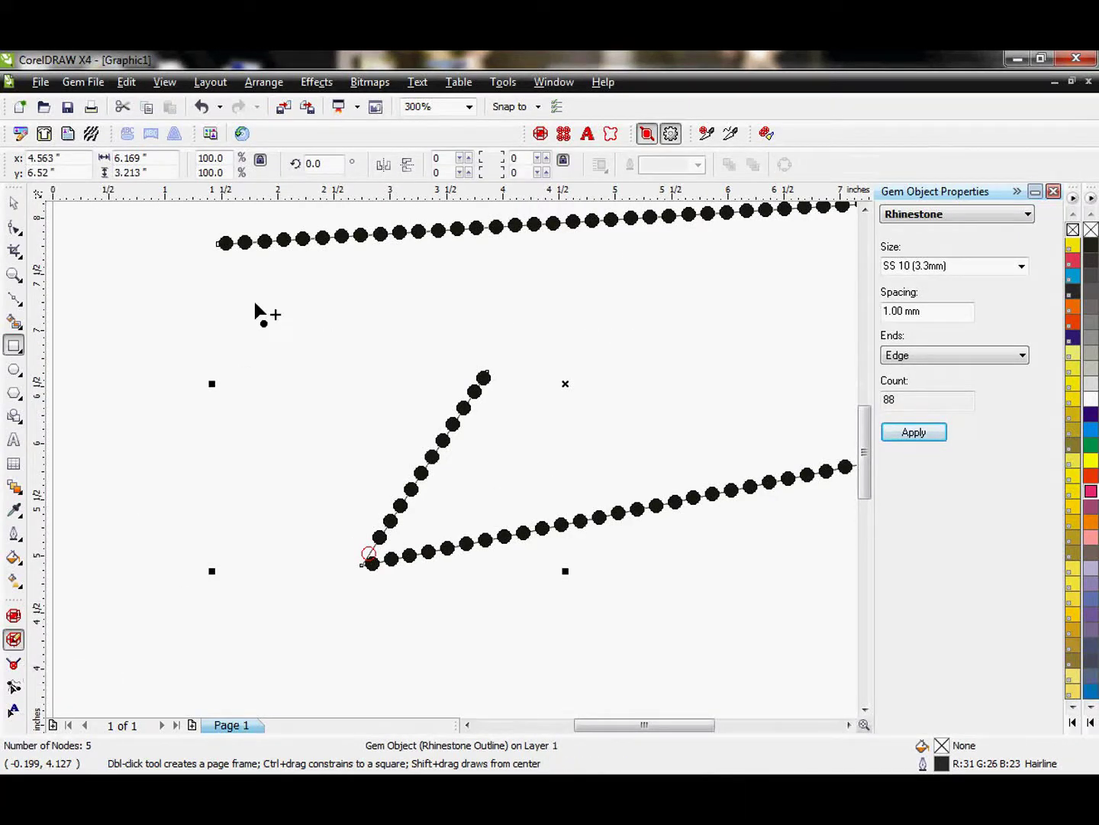
{"action": "left_click", "coordinate": [366, 240]}
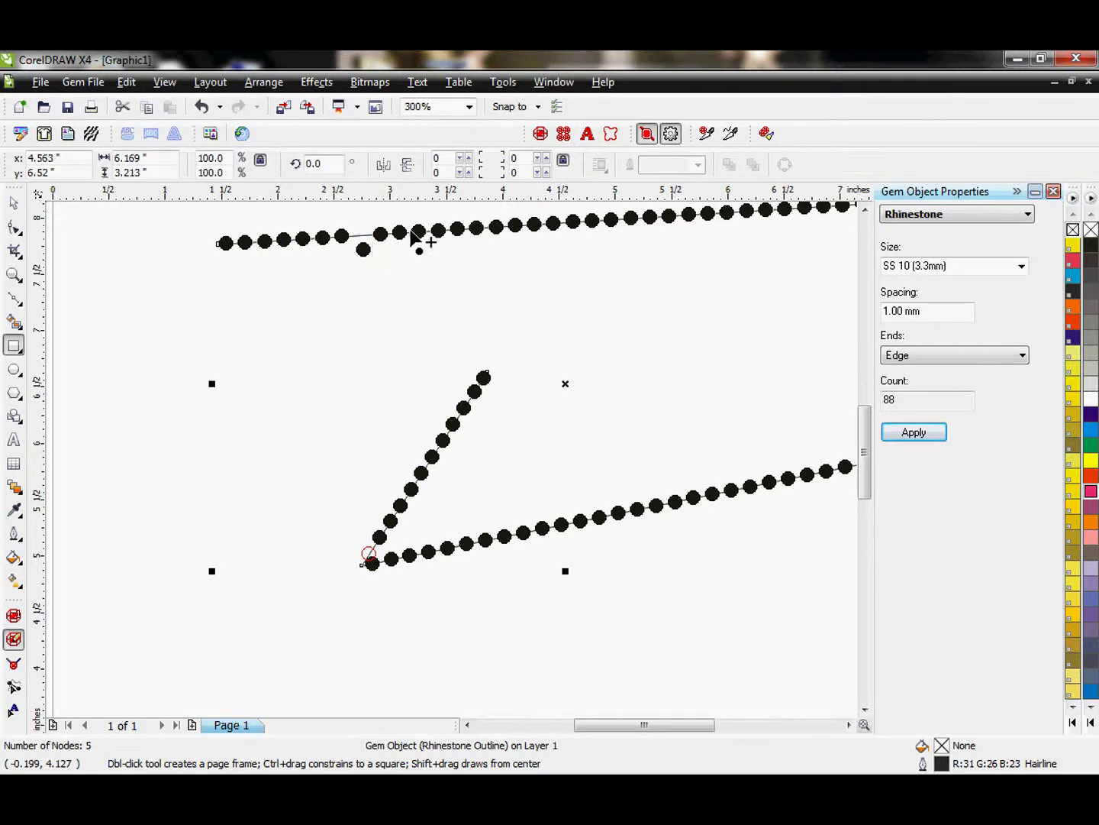
{"action": "mouse_move", "coordinate": [404, 231]}
{"action": "left_mouse_down"}
{"action": "mouse_move", "coordinate": [403, 220]}
{"action": "mouse_move", "coordinate": [449, 242]}
{"action": "left_mouse_up"}
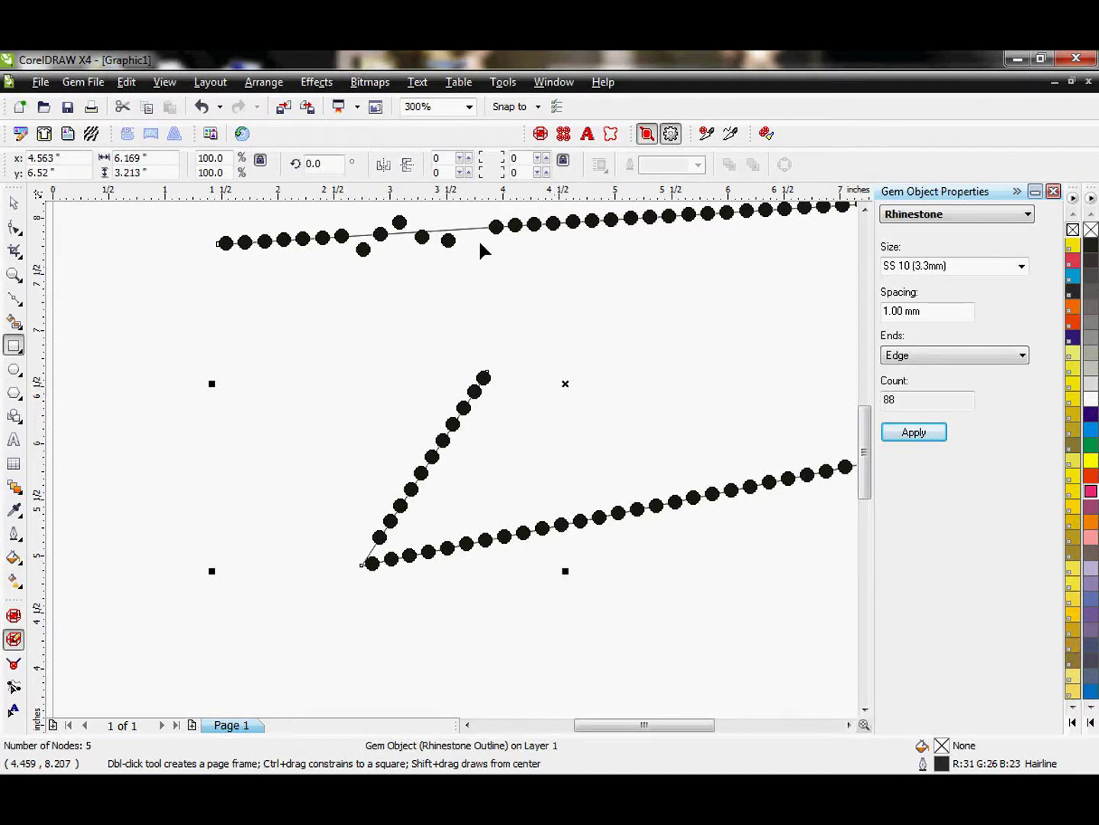
Add two stones in the gap on the upper segment and one beside the lower-left corner
{"action": "left_click", "coordinate": [479, 227]}
{"action": "left_click", "coordinate": [459, 230]}
{"action": "left_click", "coordinate": [361, 546]}
Place four loose stones in the open area inside the outline
{"action": "left_click", "coordinate": [650, 309]}
{"action": "left_click", "coordinate": [643, 385]}
{"action": "left_click", "coordinate": [739, 367]}
{"action": "left_click", "coordinate": [754, 288]}
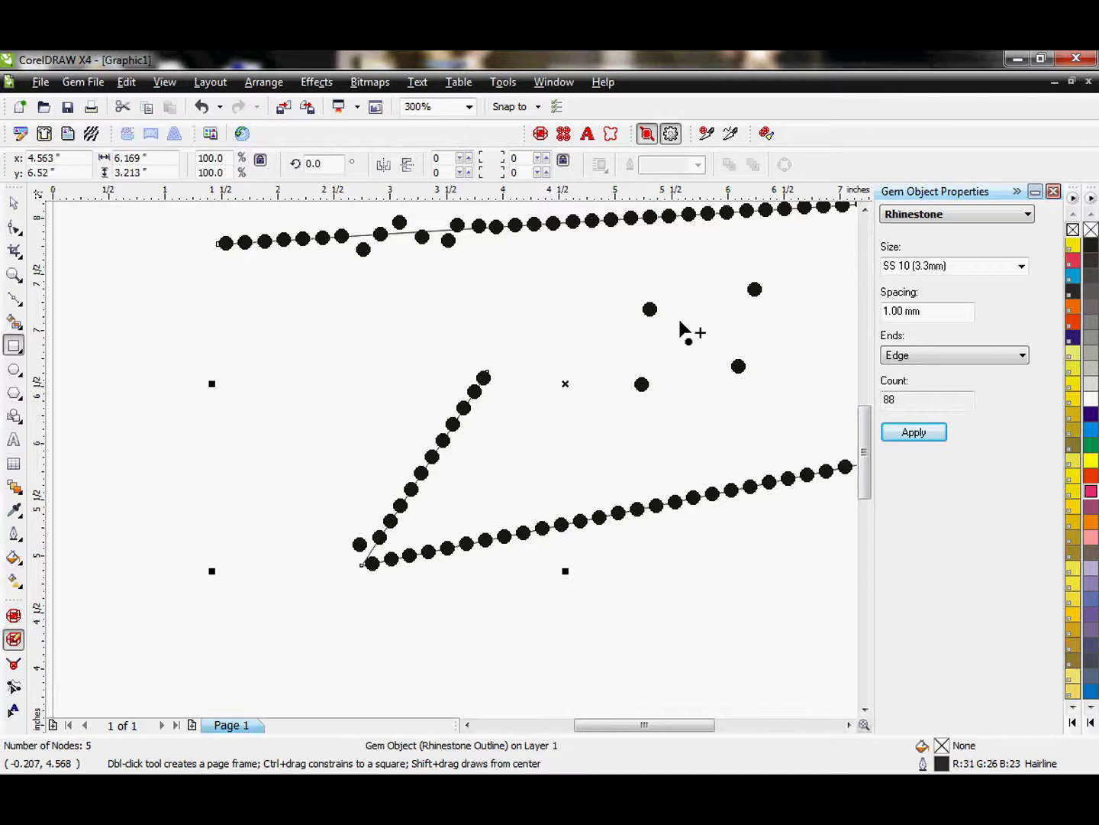
Recolor the rhinestone outline pink
{"action": "left_click_drag", "start_coordinate": [865, 716], "coordinate": [870, 717]}
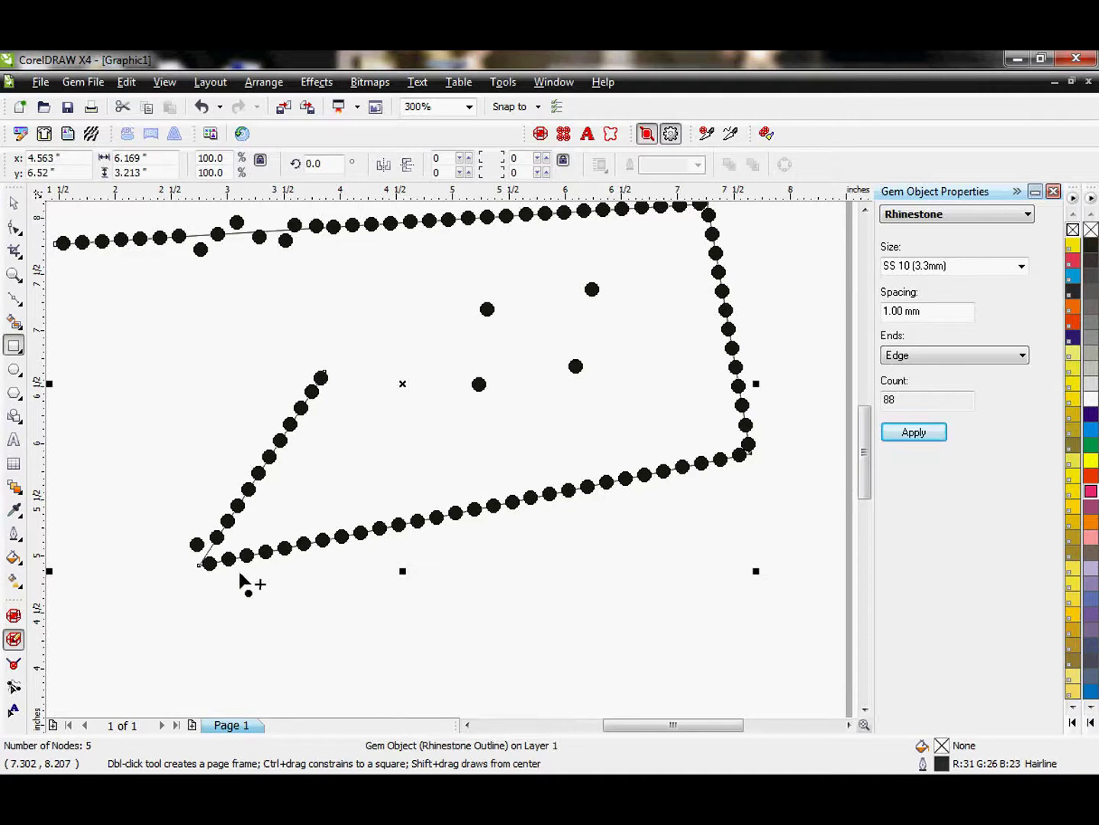
{"action": "right_click", "coordinate": [1091, 493]}
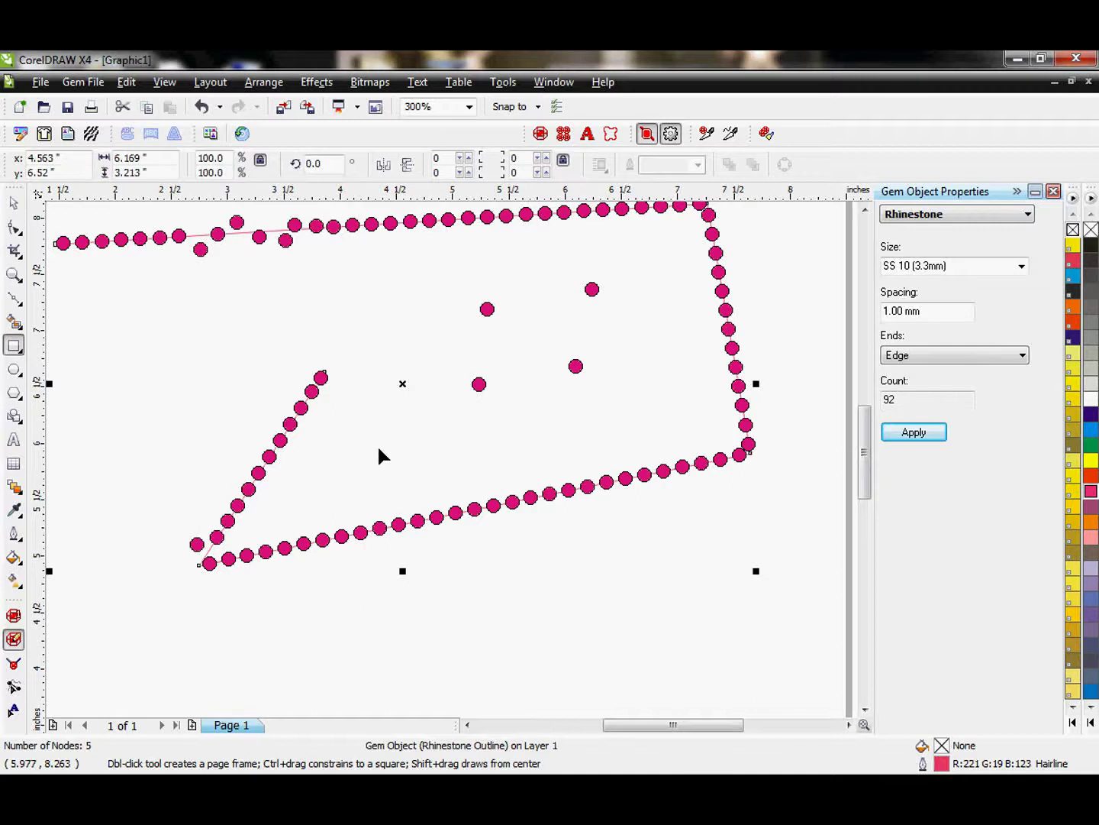
{"action": "left_click", "coordinate": [468, 725]}
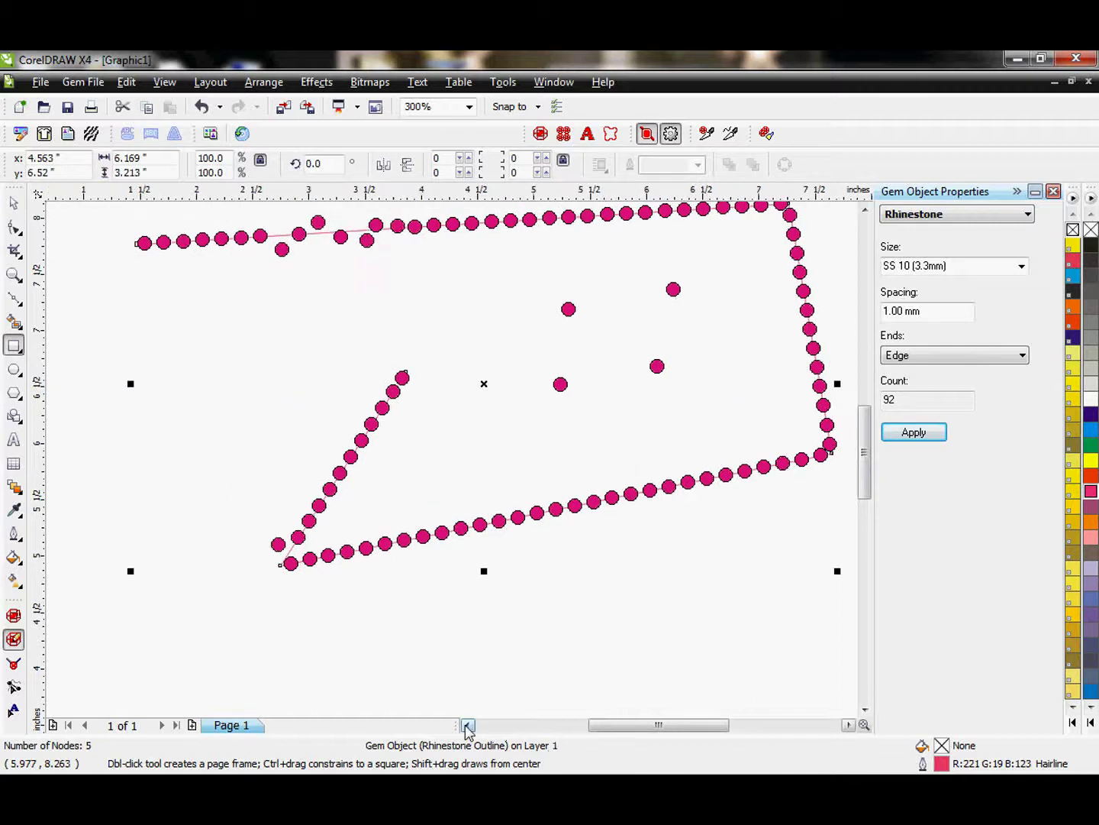
{"action": "left_click", "coordinate": [866, 209]}
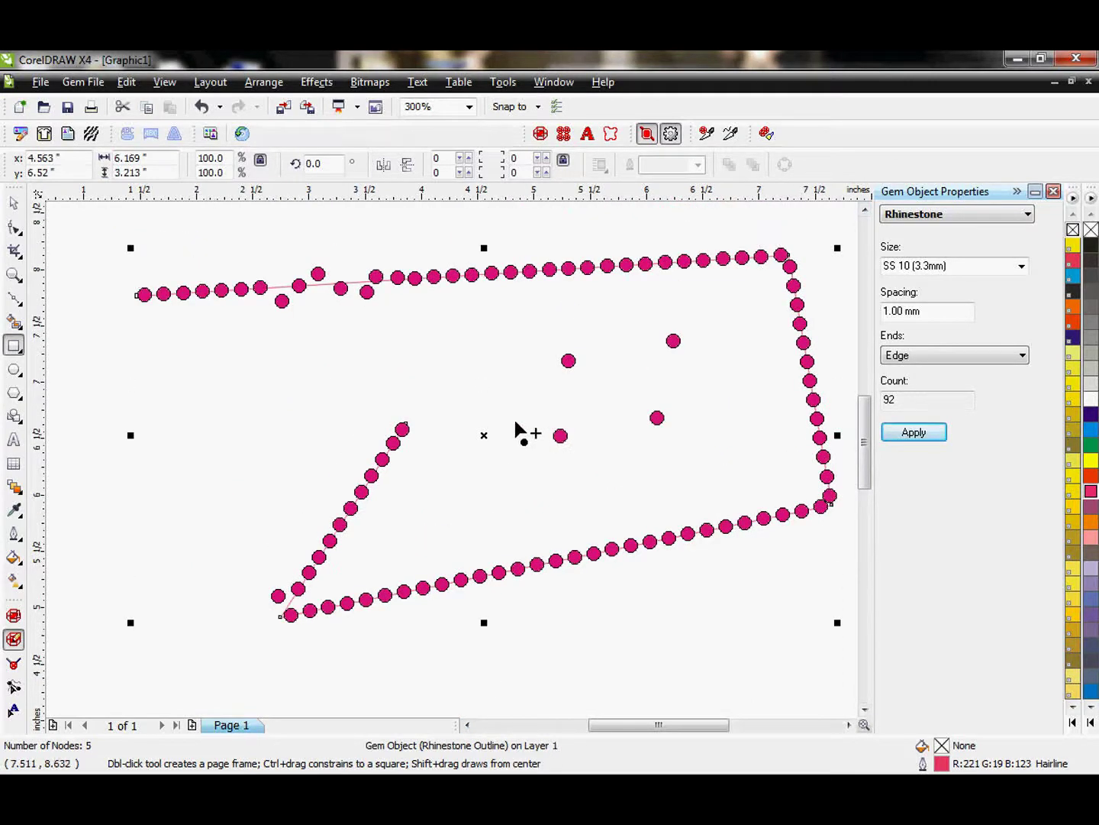
Reapply the gem settings to discard the manual stone edits, and return to the Pick tool
{"action": "left_click", "coordinate": [11, 642]}
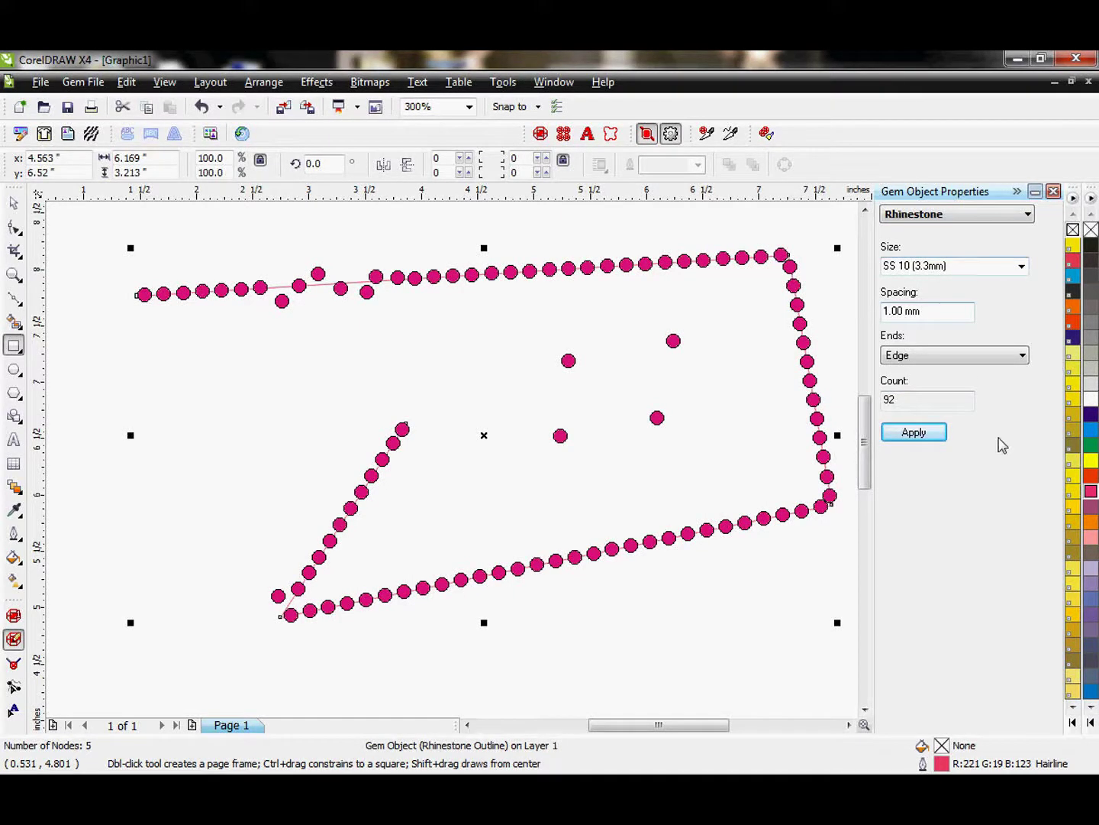
{"action": "left_click", "coordinate": [925, 433]}
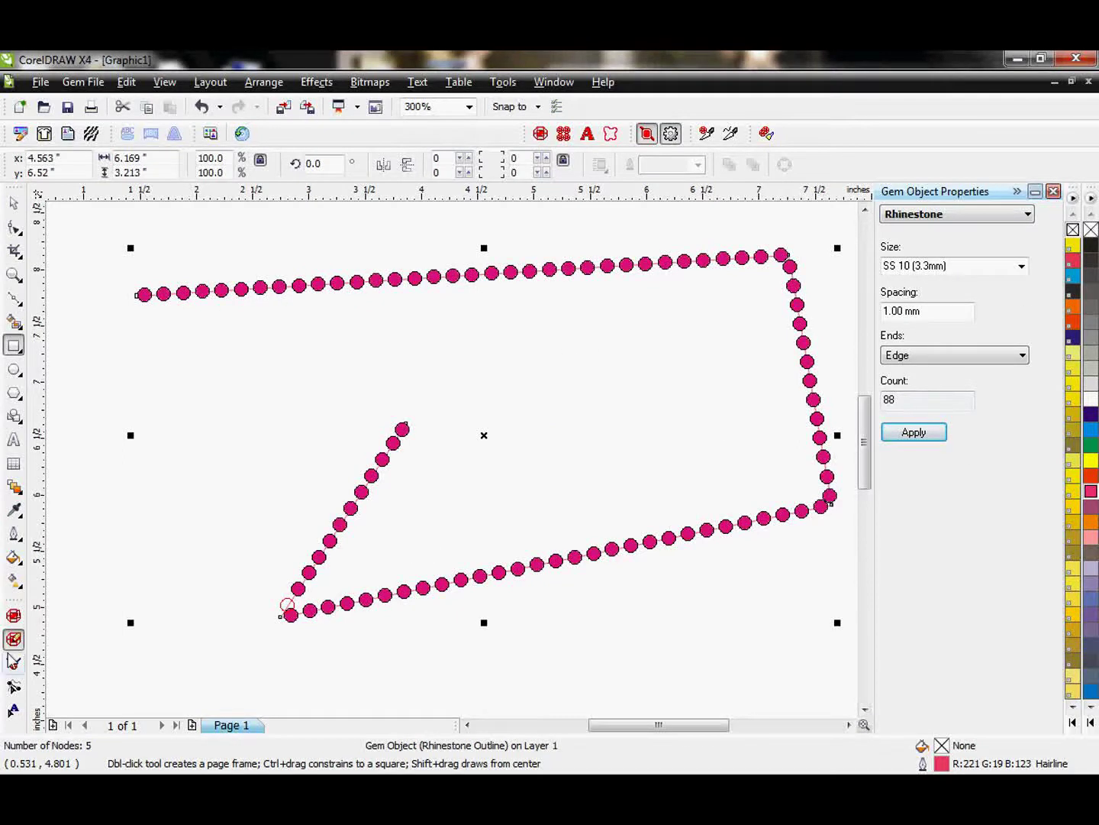
{"action": "left_click", "coordinate": [12, 641]}
{"action": "left_click", "coordinate": [13, 203]}
Mark the outline's lower-left corner node as a fixed stone position and apply it, returning to the Pick tool
{"action": "scroll", "coordinate": [297, 544], "scroll_direction": "up", "scroll_amount": 3}
{"action": "scroll", "coordinate": [446, 458], "scroll_direction": "down", "scroll_amount": 1}
{"action": "scroll", "coordinate": [376, 478], "scroll_direction": "up", "scroll_amount": 1}
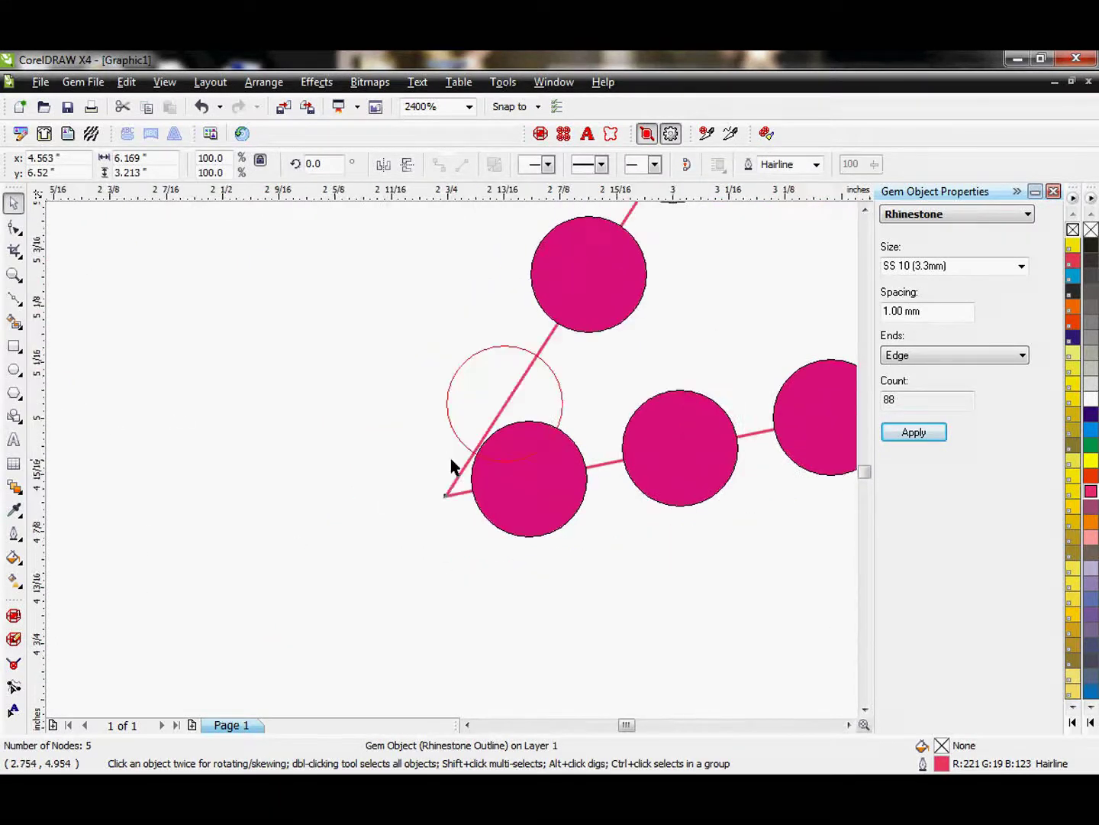
{"action": "left_click", "coordinate": [14, 663]}
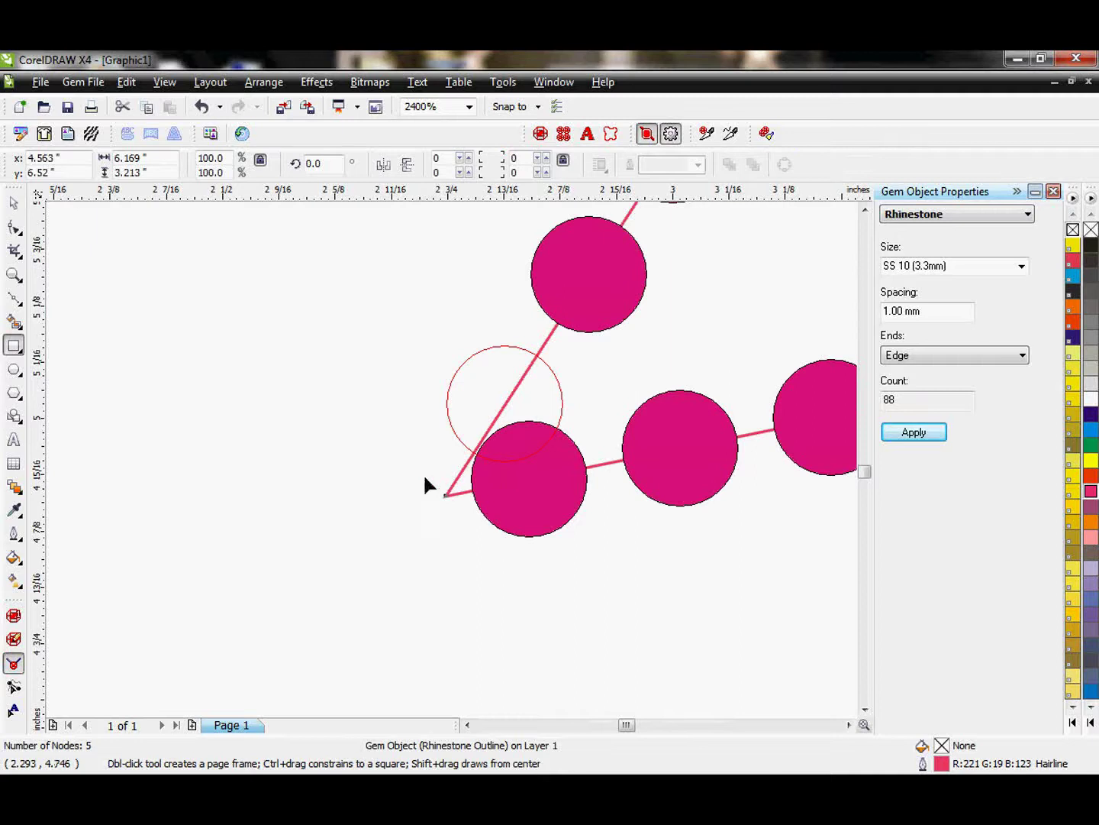
{"action": "left_click", "coordinate": [13, 206]}
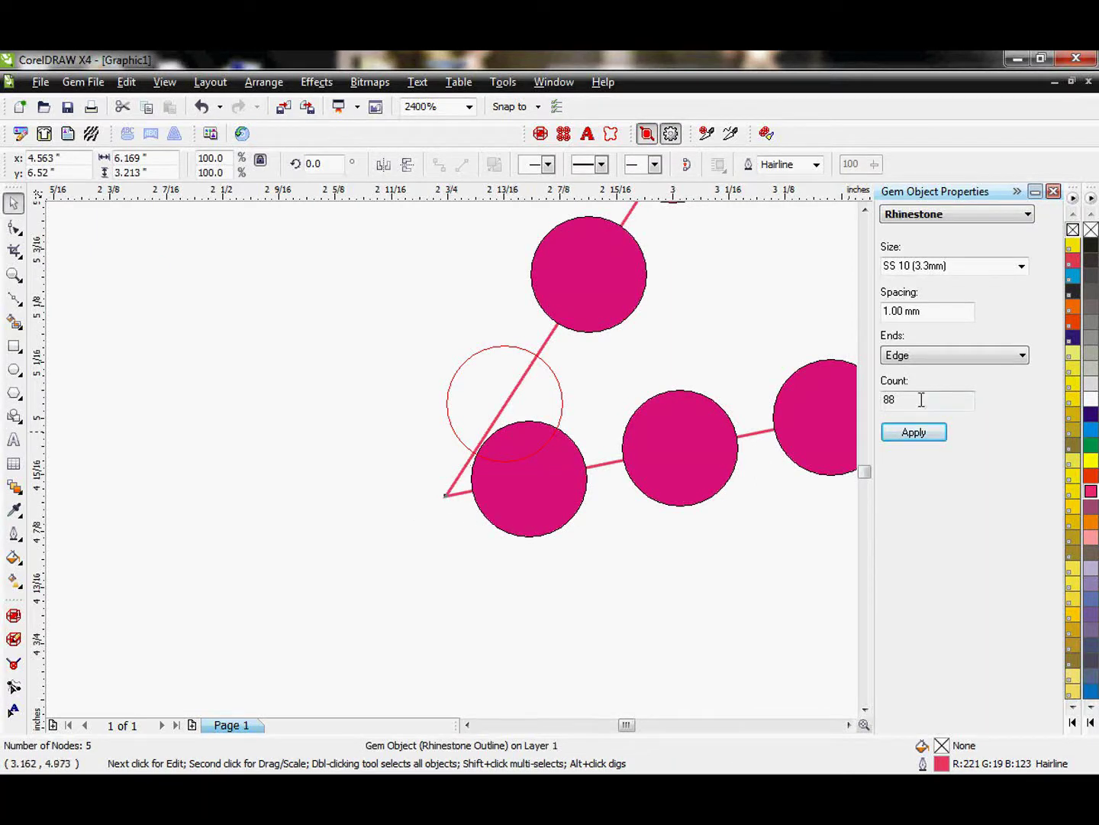
{"action": "left_click", "coordinate": [12, 663]}
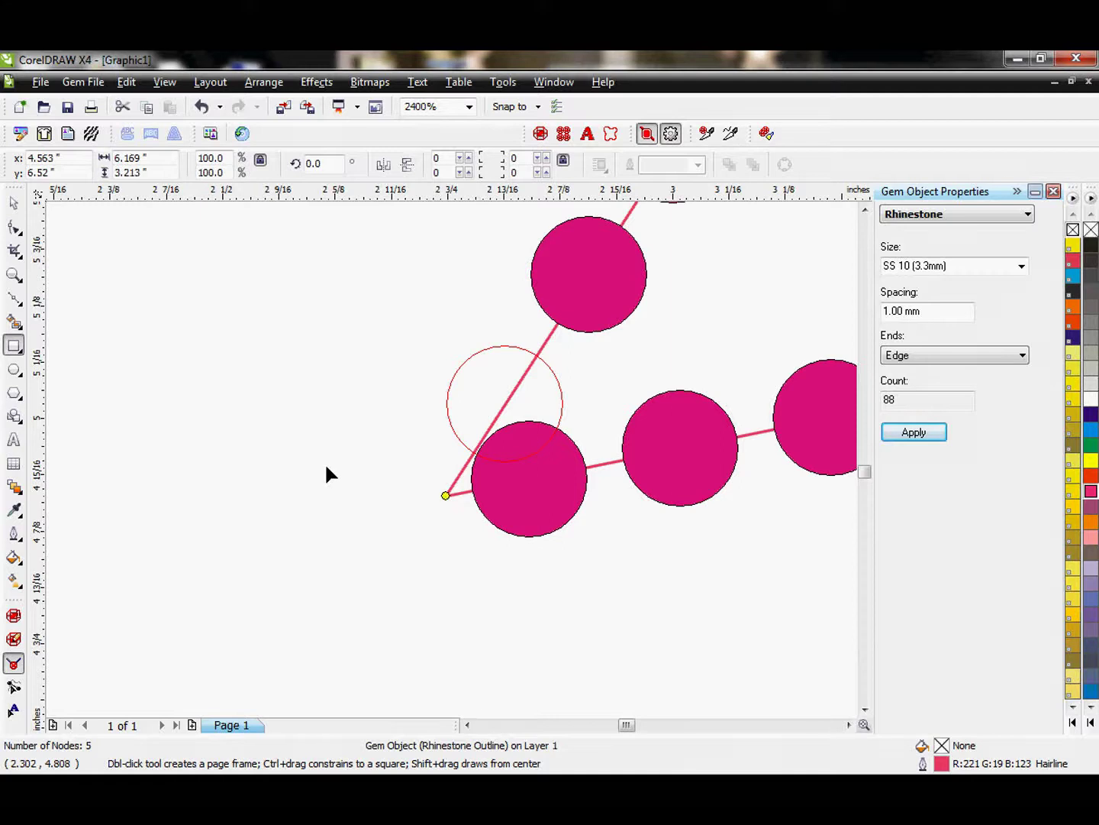
{"action": "left_click", "coordinate": [14, 204]}
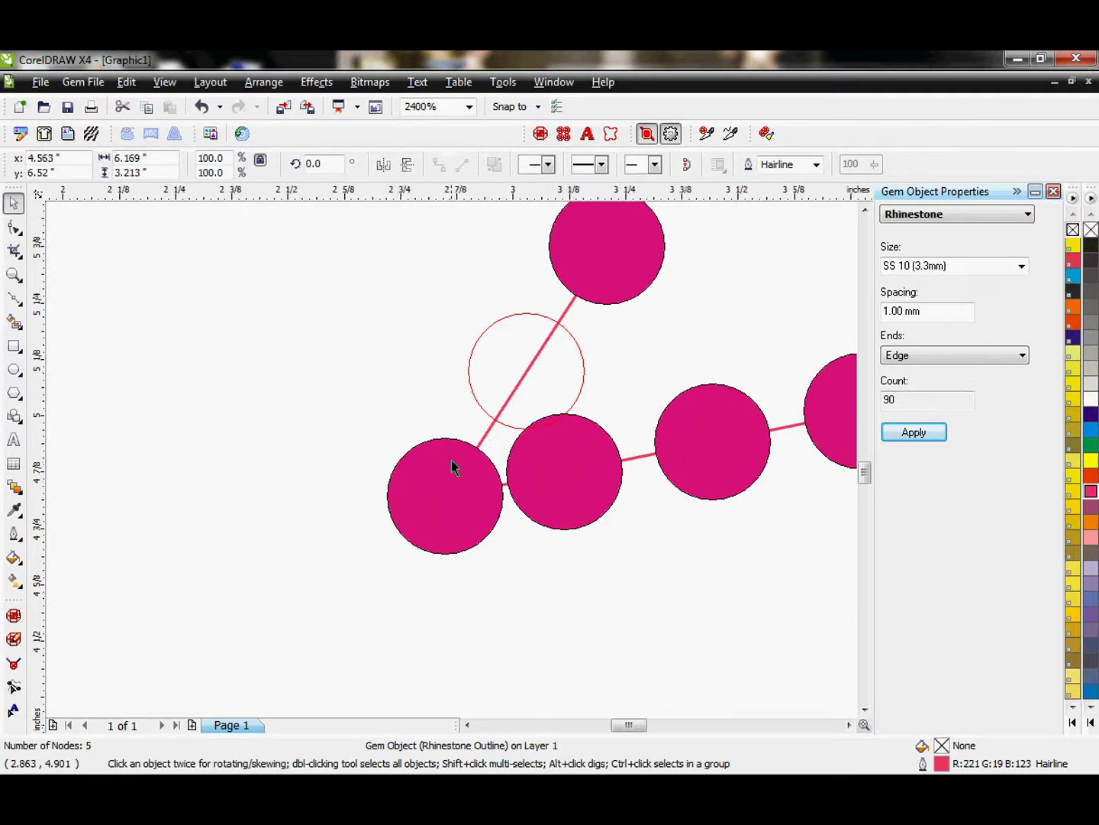
With the Rhinestones Tool, place a stone at the red-circled spot by the lower-left corner and nudge the neighbouring stones apart
{"action": "scroll", "coordinate": [449, 457], "scroll_direction": "down", "scroll_amount": 2}
{"action": "scroll", "coordinate": [451, 464], "scroll_direction": "down", "scroll_amount": 1}
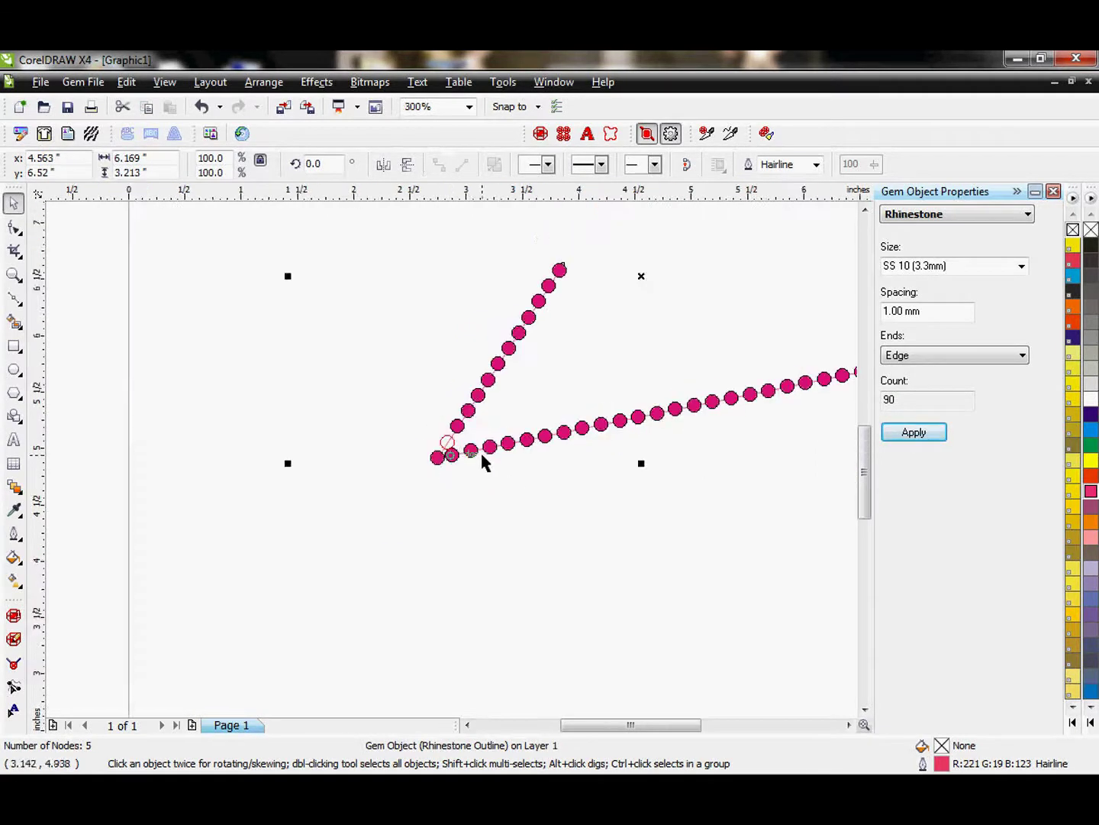
{"action": "scroll", "coordinate": [451, 458], "scroll_direction": "up", "scroll_amount": 3}
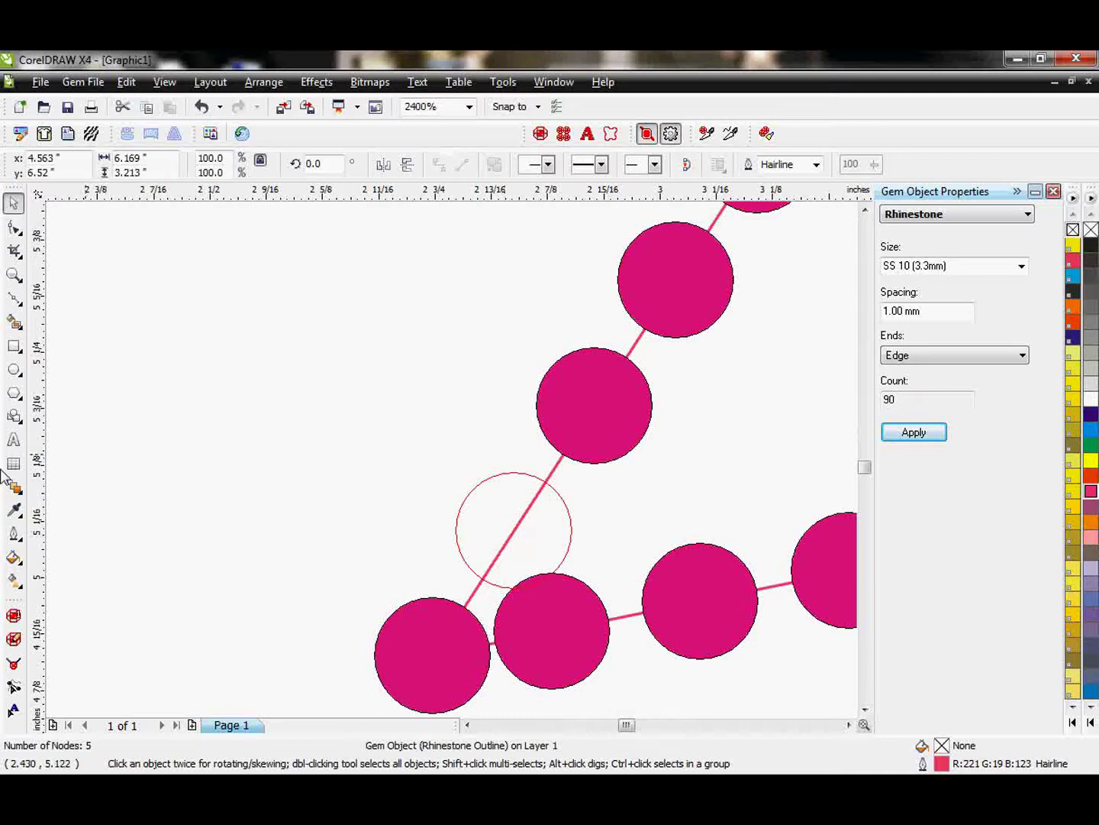
{"action": "left_click", "coordinate": [13, 633]}
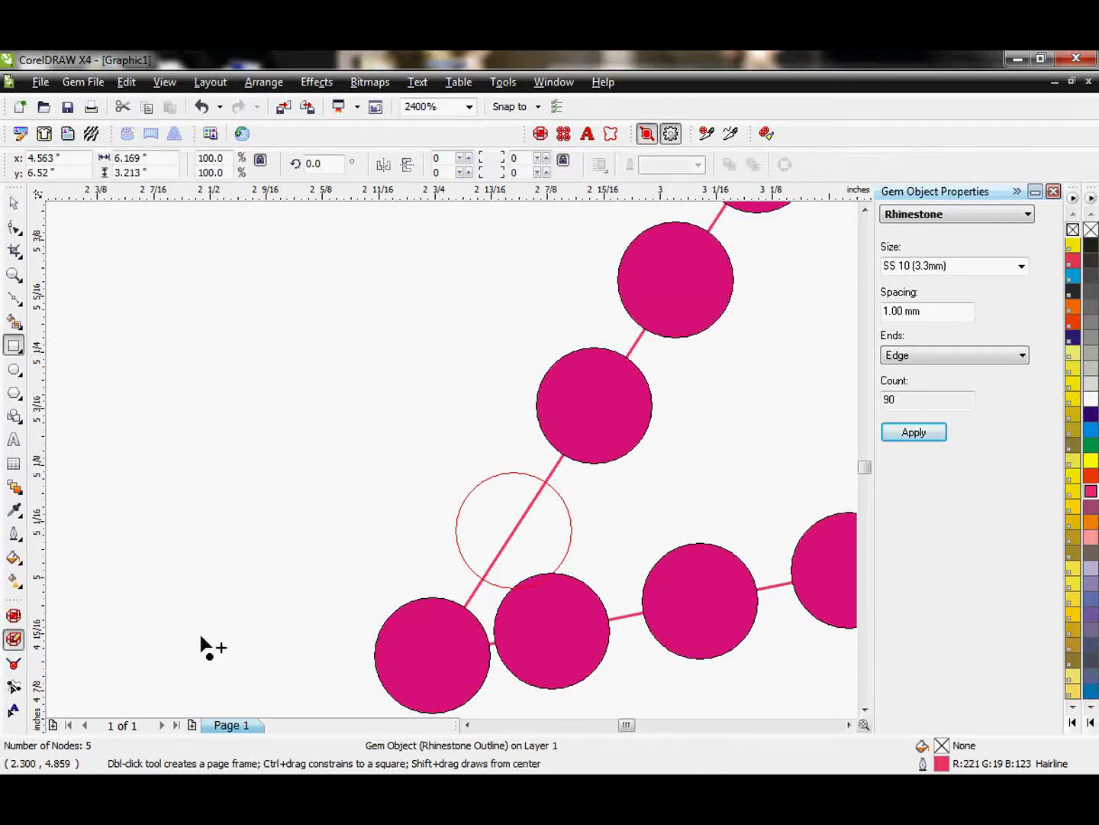
{"action": "left_click", "coordinate": [507, 510]}
{"action": "left_click_drag", "start_coordinate": [560, 626], "coordinate": [565, 627]}
{"action": "mouse_move", "coordinate": [520, 507]}
{"action": "left_mouse_down"}
{"action": "mouse_move", "coordinate": [511, 519]}
{"action": "mouse_move", "coordinate": [525, 498]}
{"action": "mouse_move", "coordinate": [512, 512]}
{"action": "mouse_move", "coordinate": [523, 512]}
{"action": "left_mouse_up"}
{"action": "mouse_move", "coordinate": [585, 425]}
{"action": "left_mouse_down"}
{"action": "mouse_move", "coordinate": [592, 415]}
{"action": "mouse_move", "coordinate": [587, 435]}
{"action": "left_mouse_up"}
{"action": "scroll", "coordinate": [475, 458], "scroll_direction": "down", "scroll_amount": 2}
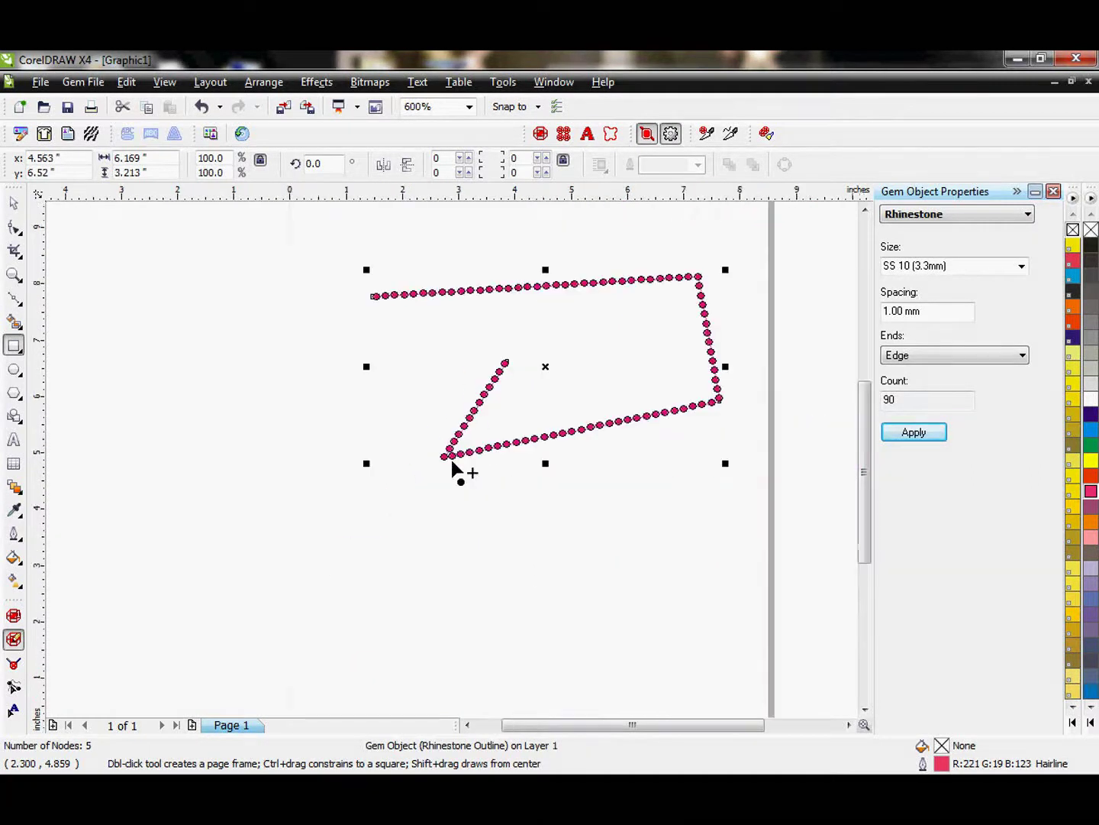
{"action": "scroll", "coordinate": [454, 466], "scroll_direction": "down", "scroll_amount": 2}
{"action": "scroll", "coordinate": [535, 428], "scroll_direction": "up", "scroll_amount": 1}
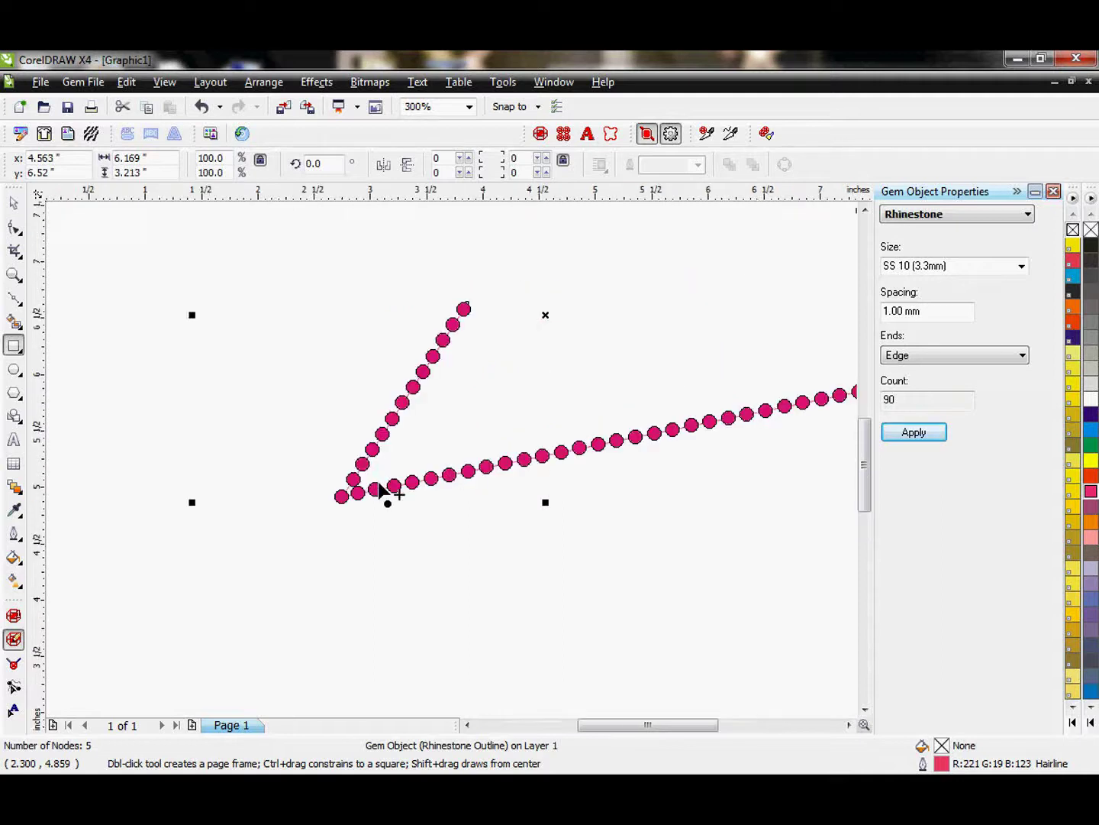
{"action": "scroll", "coordinate": [428, 481], "scroll_direction": "down", "scroll_amount": 1}
{"action": "scroll", "coordinate": [361, 422], "scroll_direction": "up", "scroll_amount": 1}
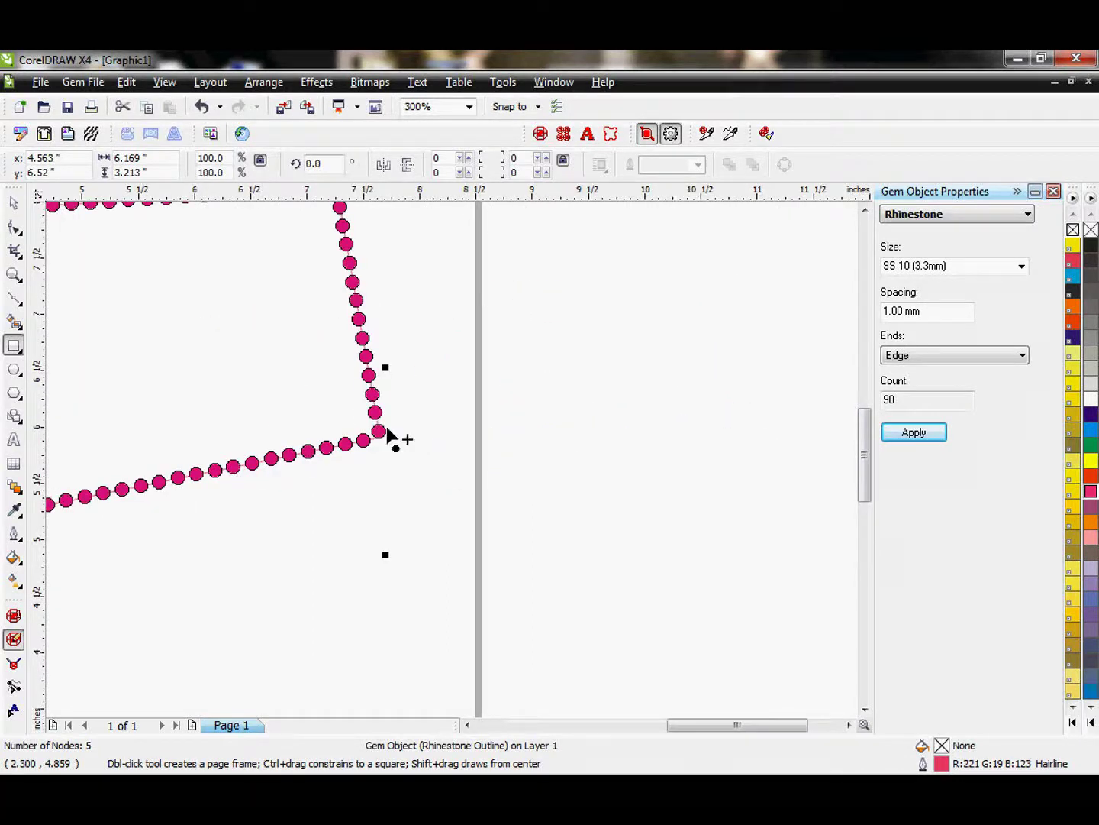
Hide the stones, mark the outline's lower-right corner node as a fixed stone position, show the stones again, and apply it with the Pick tool
{"action": "scroll", "coordinate": [424, 498], "scroll_direction": "up", "scroll_amount": 1}
{"action": "scroll", "coordinate": [495, 443], "scroll_direction": "up", "scroll_amount": 2}
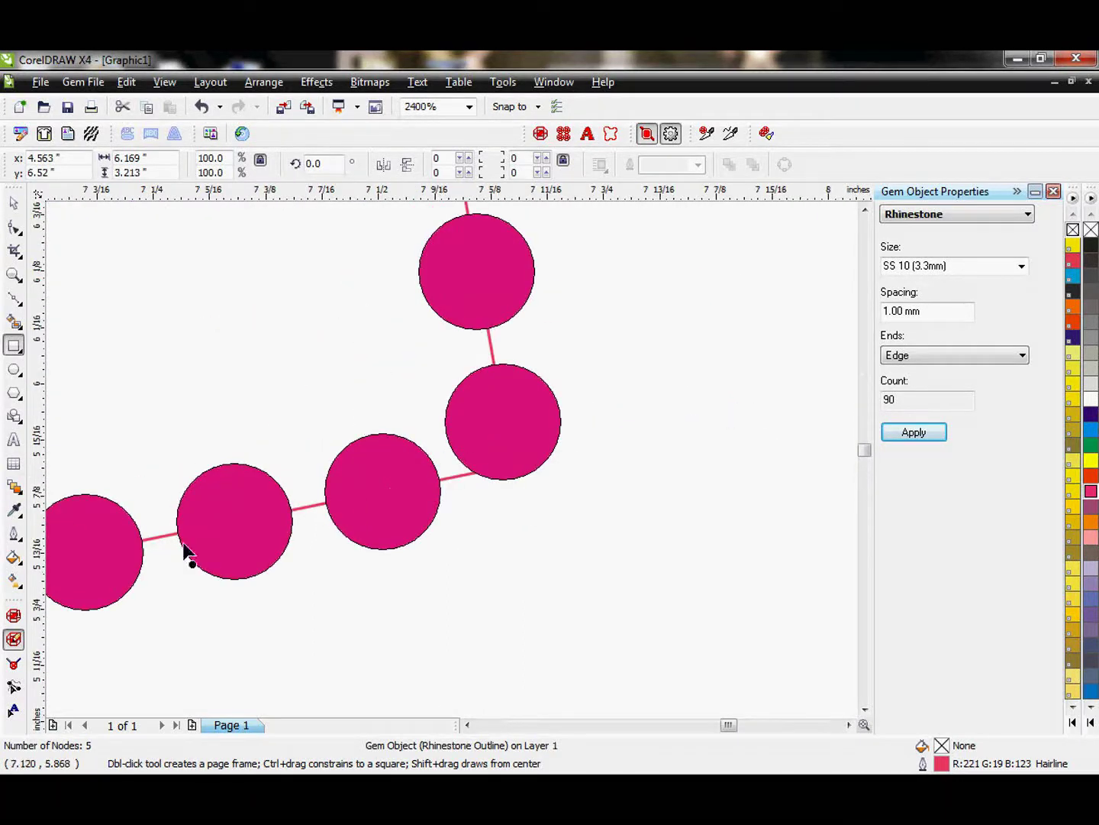
{"action": "left_click", "coordinate": [13, 202]}
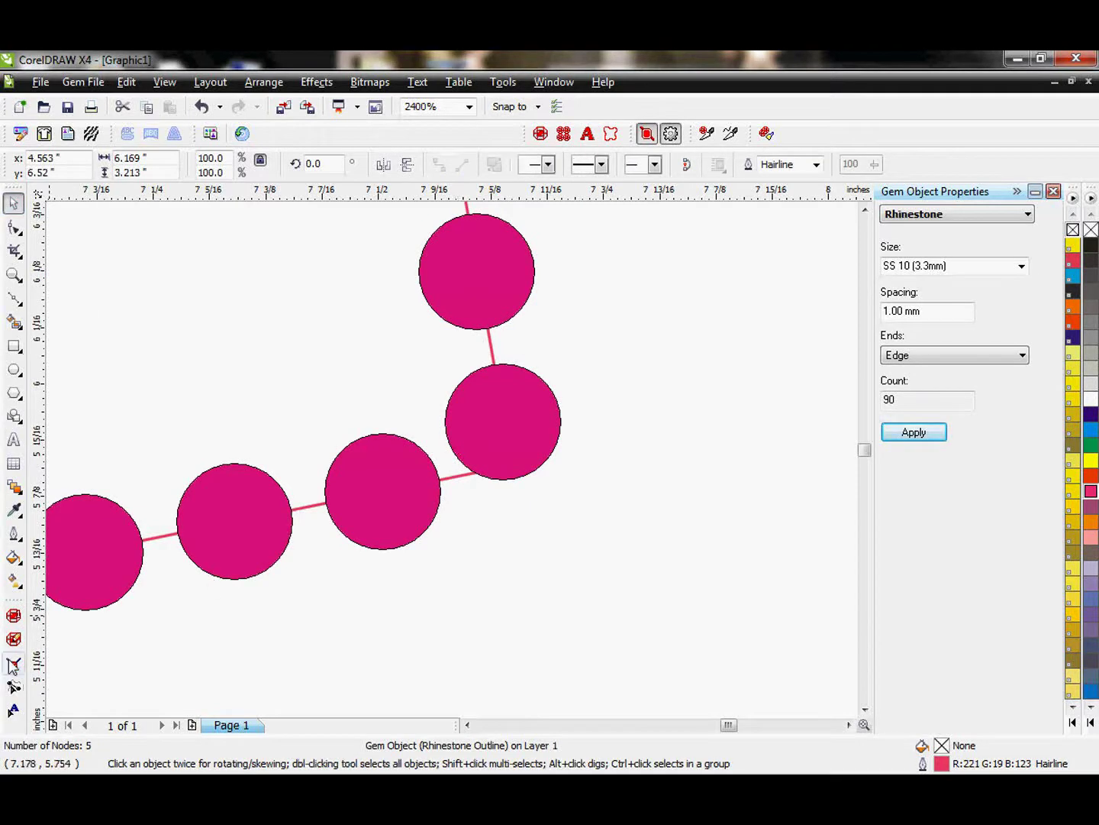
{"action": "key", "text": "F6"}
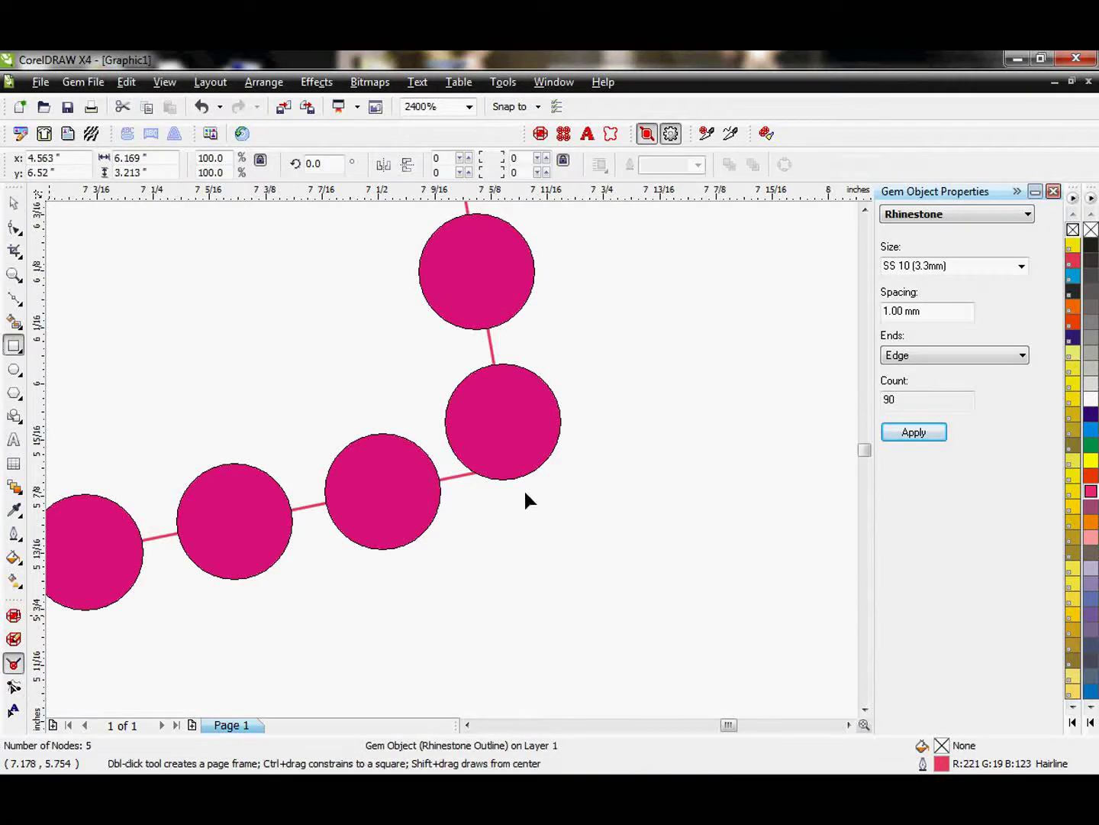
{"action": "left_click", "coordinate": [647, 134]}
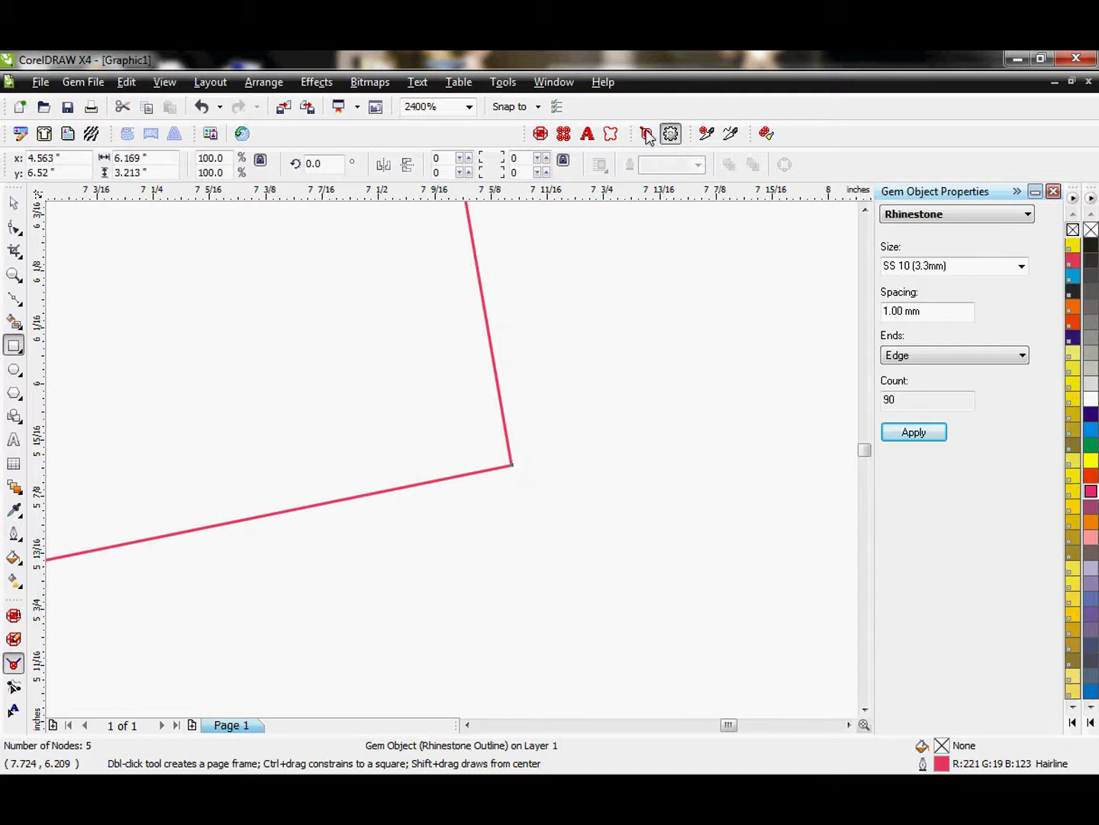
{"action": "left_click", "coordinate": [647, 134]}
{"action": "left_click", "coordinate": [647, 133]}
{"action": "left_click", "coordinate": [648, 135]}
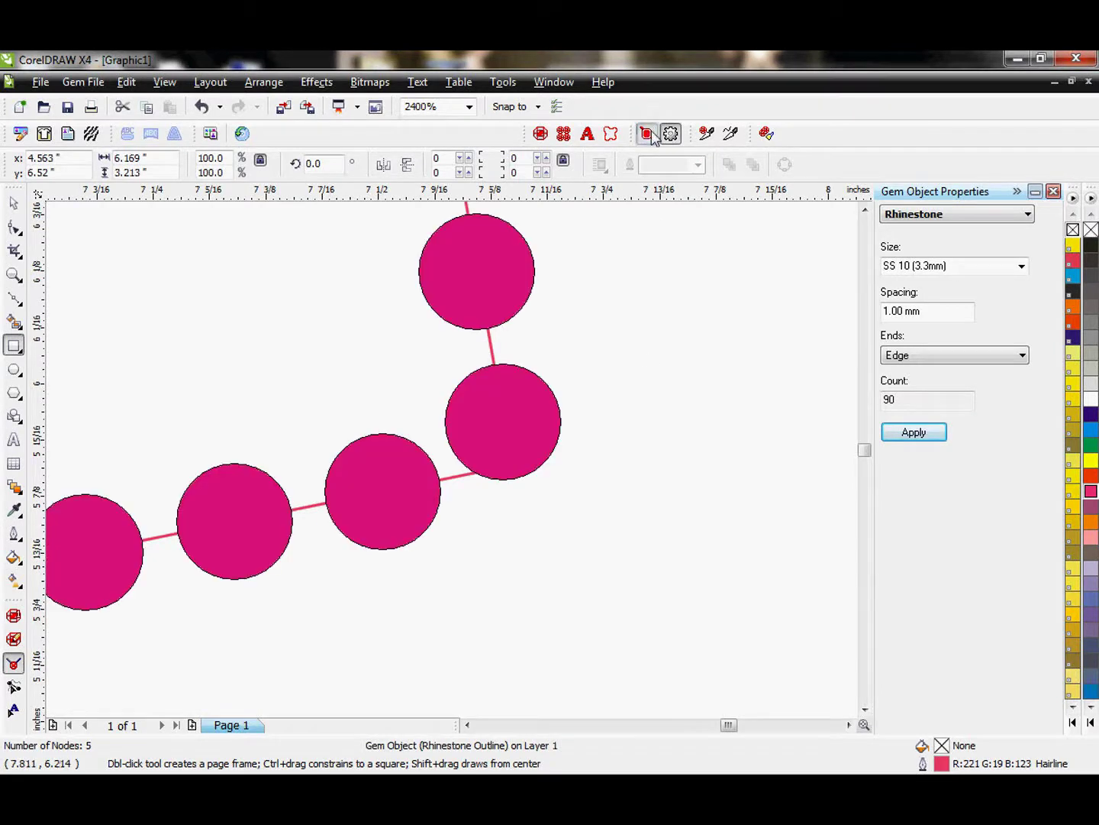
{"action": "left_click", "coordinate": [648, 134]}
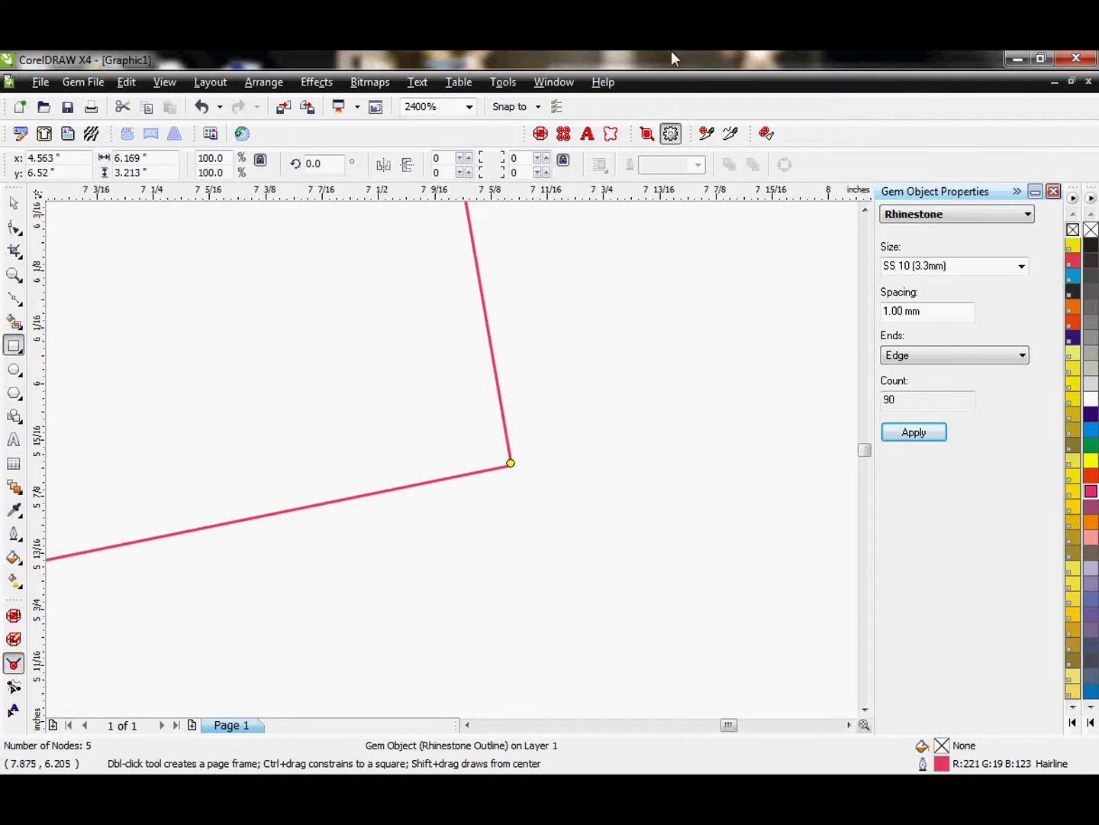
{"action": "left_click", "coordinate": [648, 134]}
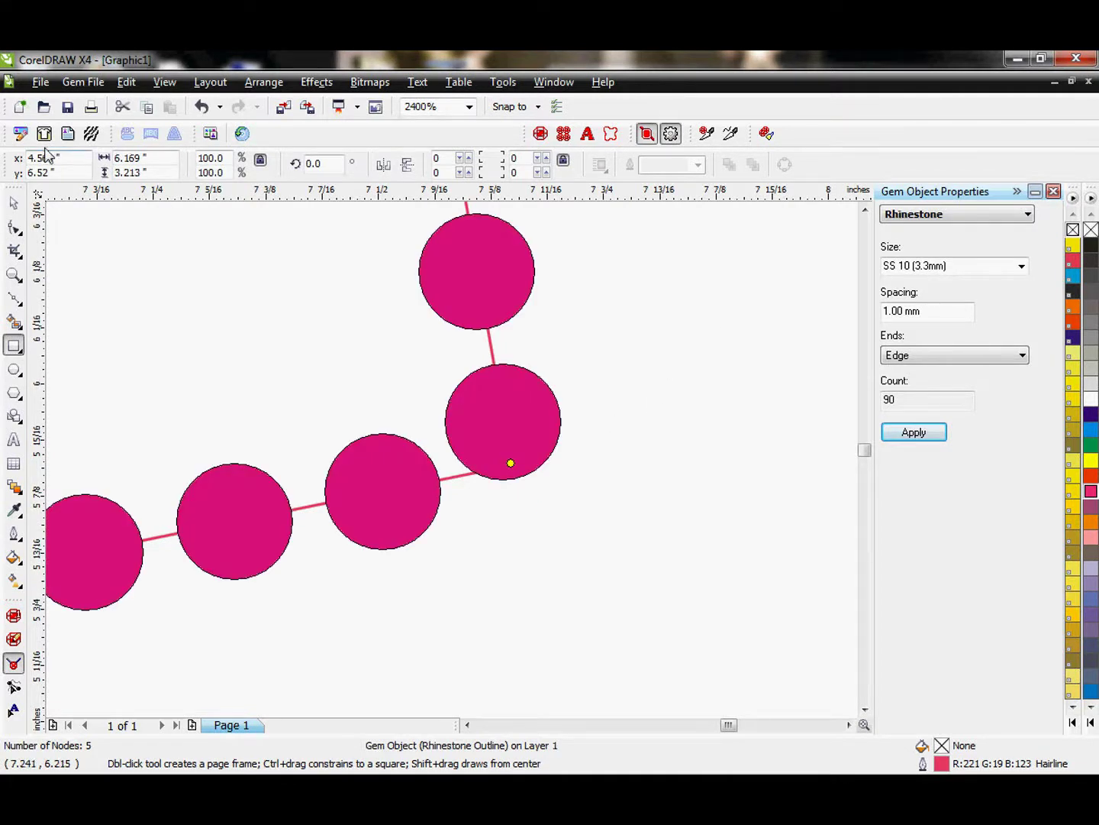
{"action": "left_click", "coordinate": [15, 206]}
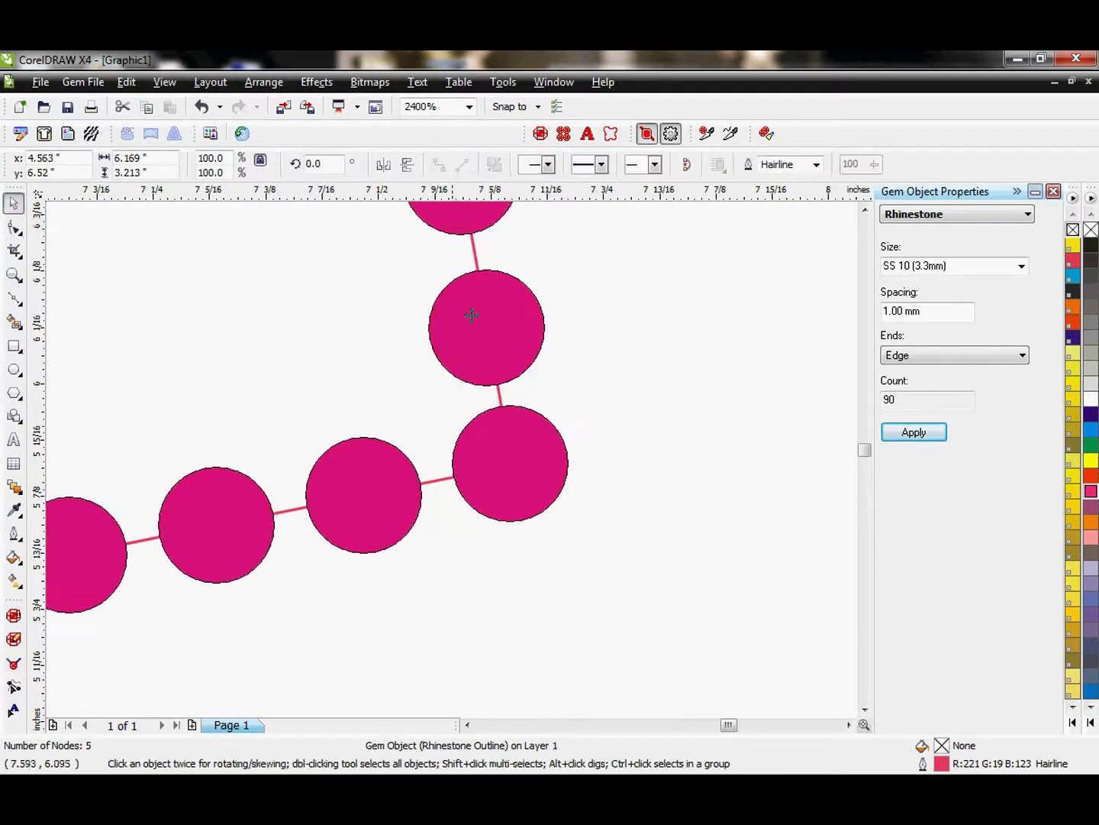
Hide the stones, mark the outline's upper-right corner node as a fixed stone position, show the stones again, and apply it with the Pick tool
{"action": "scroll", "coordinate": [428, 493], "scroll_direction": "down", "scroll_amount": 3}
{"action": "scroll", "coordinate": [452, 467], "scroll_direction": "down", "scroll_amount": 3}
{"action": "scroll", "coordinate": [455, 459], "scroll_direction": "up", "scroll_amount": 4}
{"action": "scroll", "coordinate": [452, 460], "scroll_direction": "up", "scroll_amount": 1}
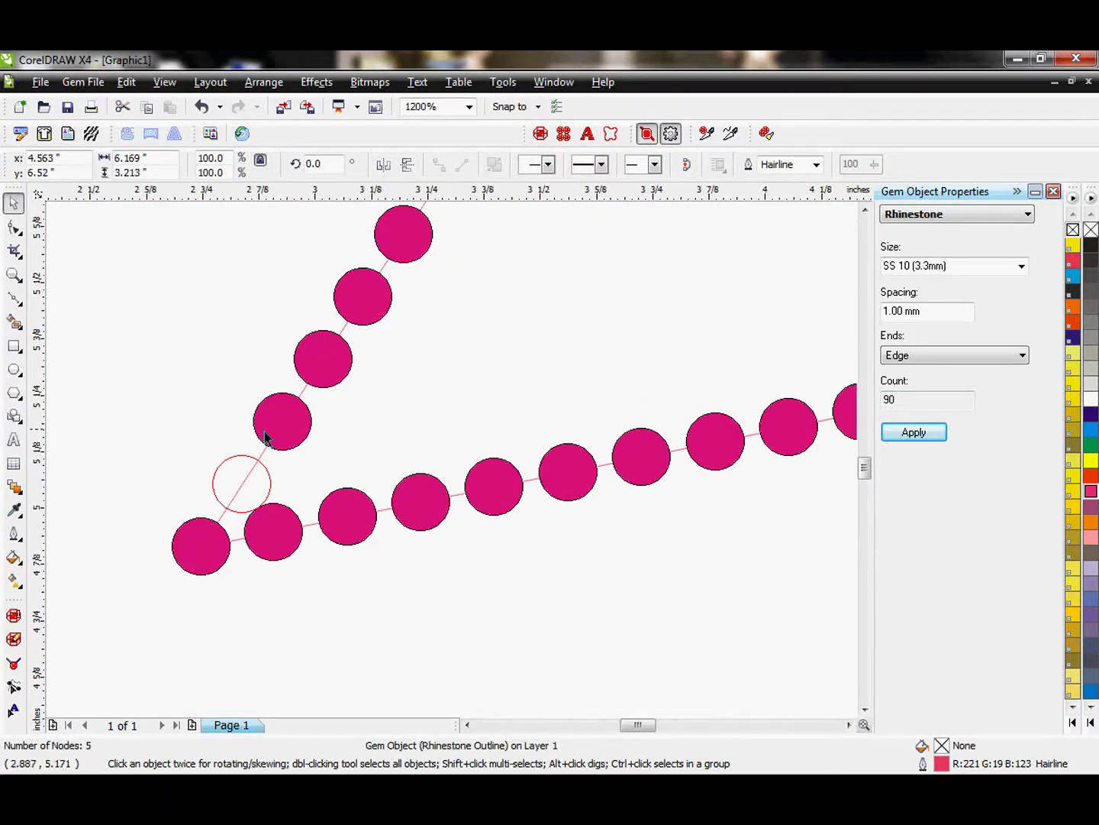
{"action": "scroll", "coordinate": [449, 457], "scroll_direction": "down", "scroll_amount": 5}
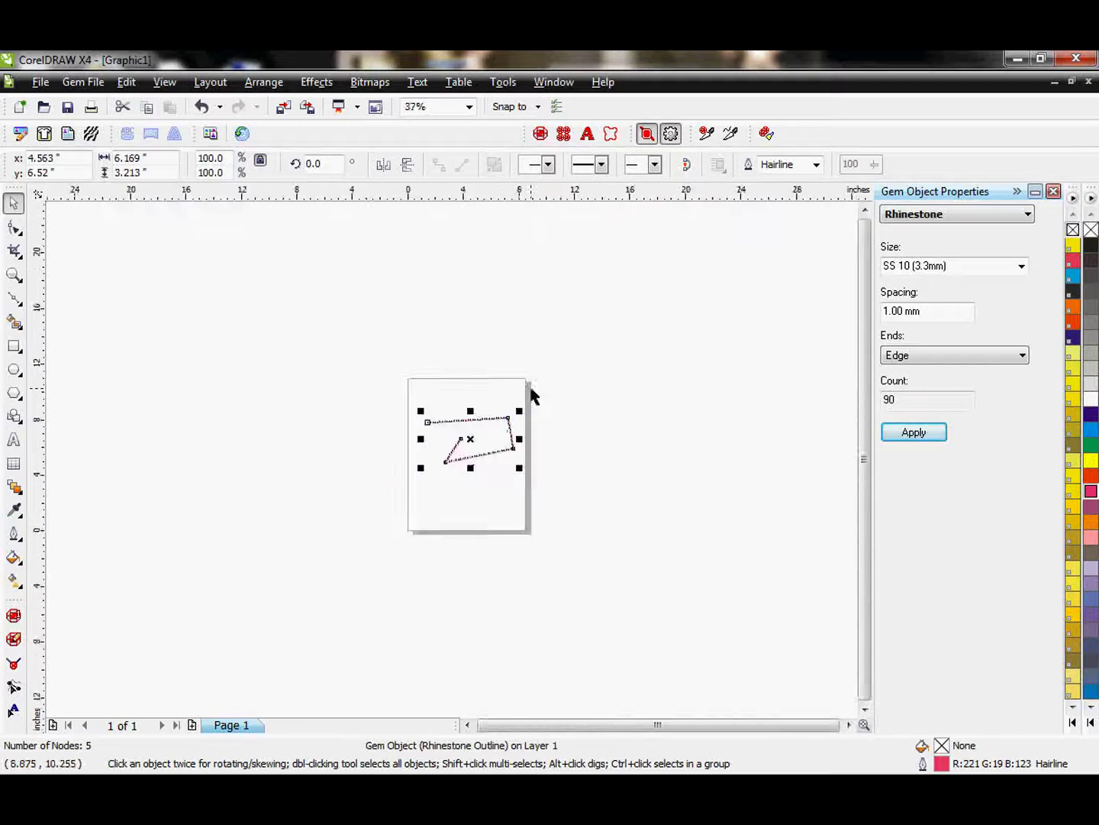
{"action": "scroll", "coordinate": [434, 478], "scroll_direction": "up", "scroll_amount": 5}
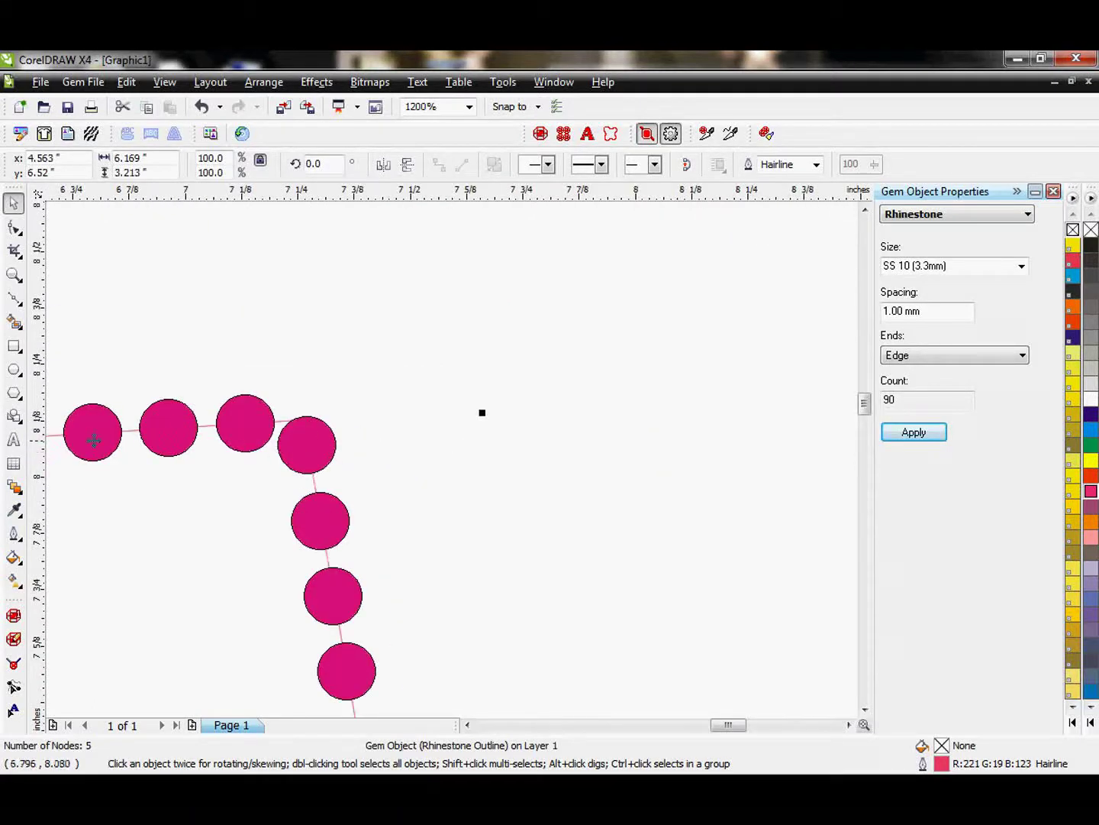
{"action": "scroll", "coordinate": [307, 454], "scroll_direction": "up", "scroll_amount": 1}
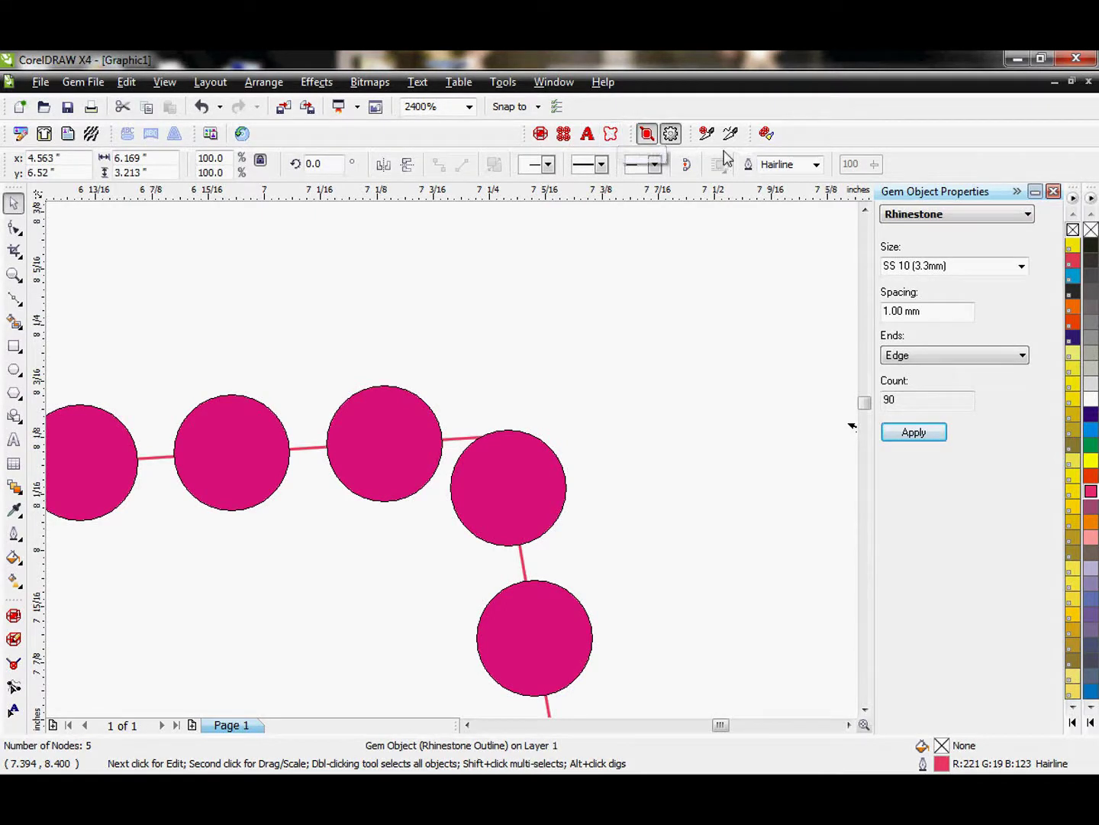
{"action": "left_click", "coordinate": [650, 136]}
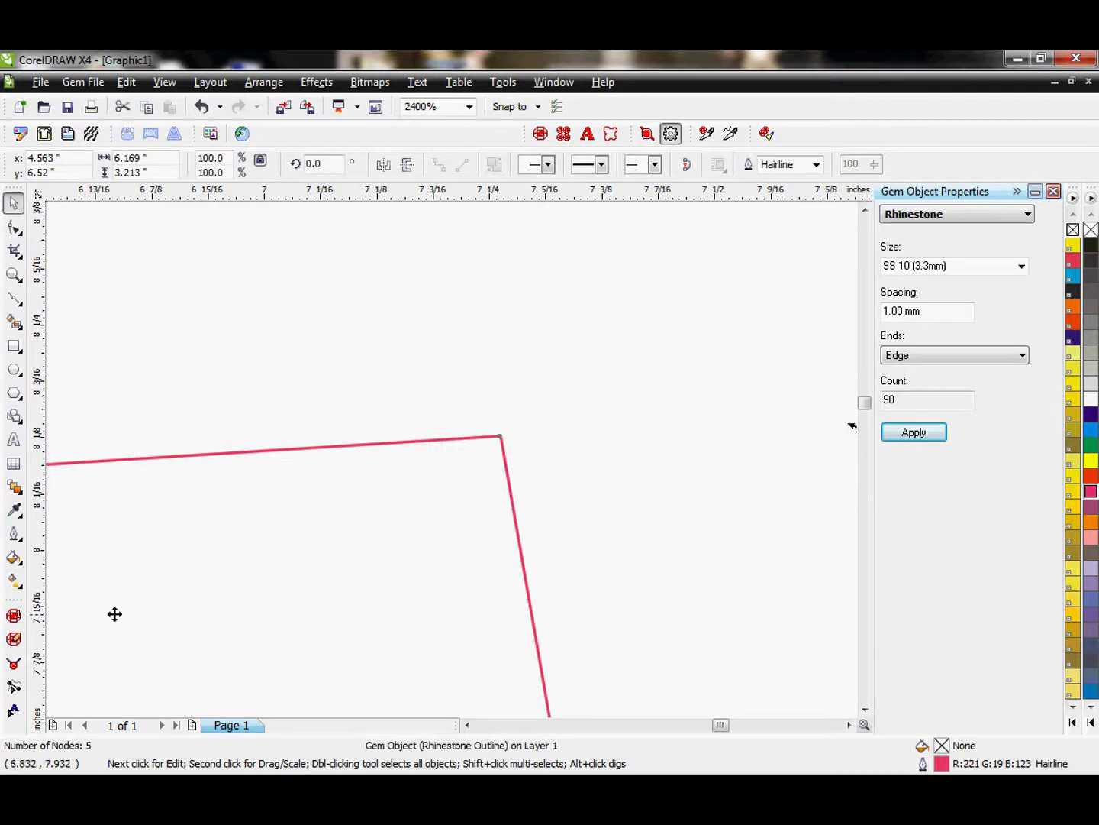
{"action": "left_click", "coordinate": [15, 664]}
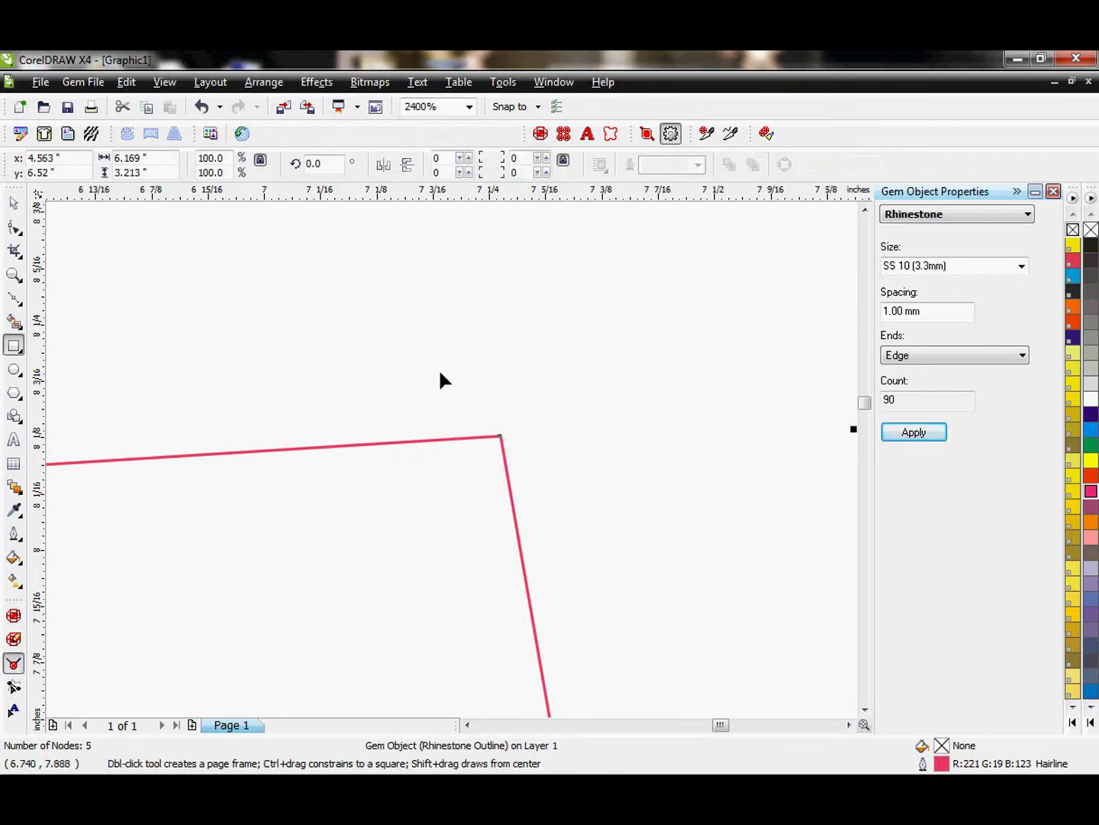
{"action": "left_click", "coordinate": [498, 436]}
{"action": "left_click", "coordinate": [648, 134]}
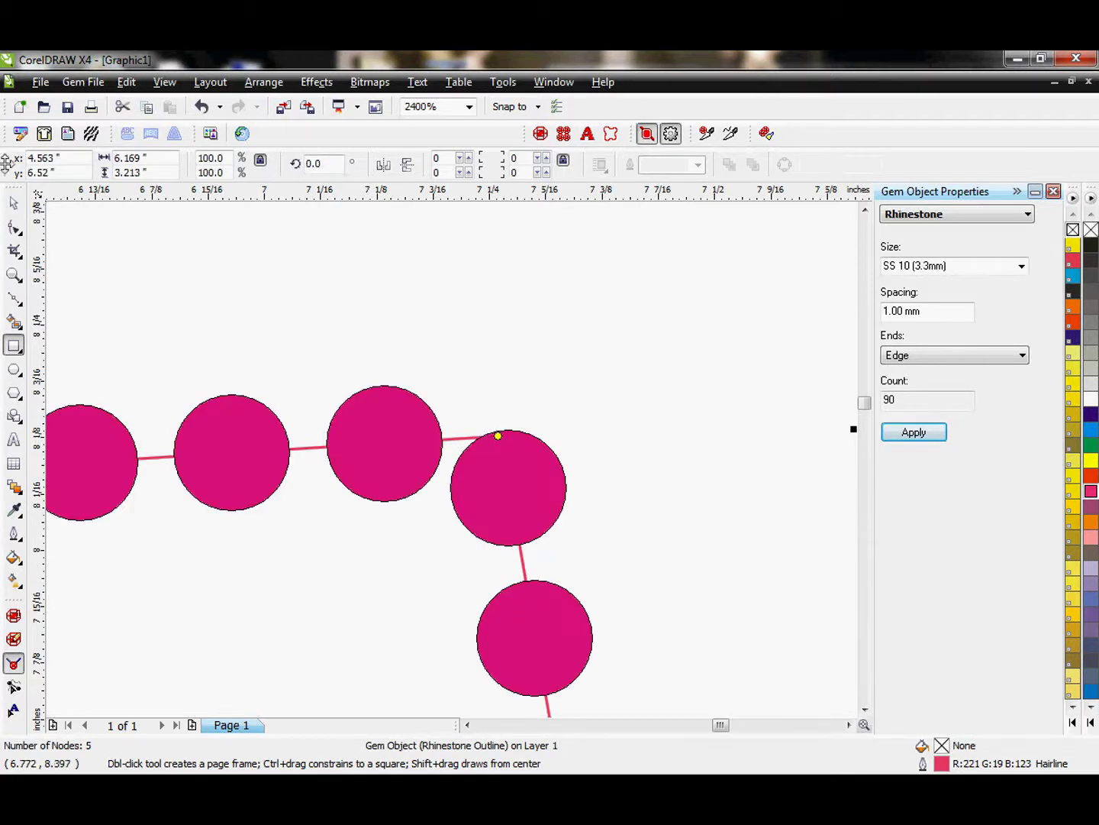
{"action": "left_click", "coordinate": [14, 205]}
Shift the two stones above the red-circled spot near the lower-left corner up the diagonal, then move the red-circled stone into the freed gap
{"action": "scroll", "coordinate": [535, 489], "scroll_direction": "down", "scroll_amount": 5}
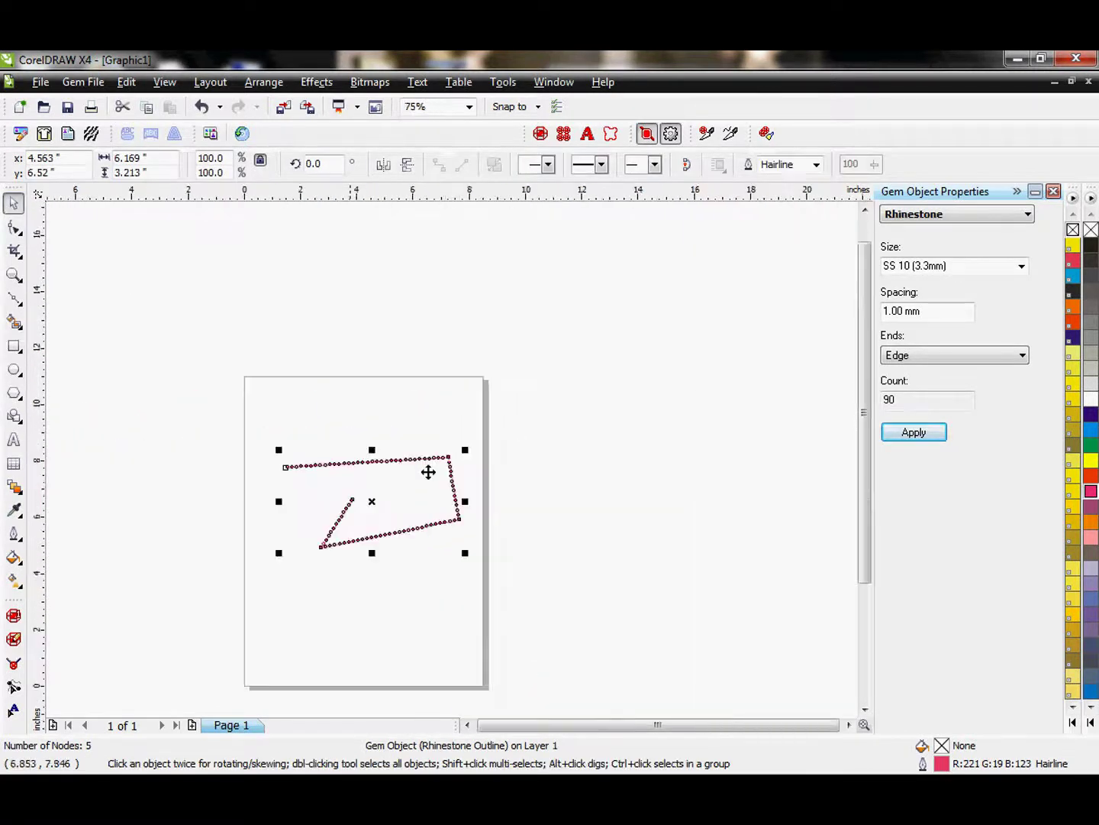
{"action": "scroll", "coordinate": [314, 527], "scroll_direction": "up", "scroll_amount": 1}
{"action": "scroll", "coordinate": [452, 462], "scroll_direction": "up", "scroll_amount": 3}
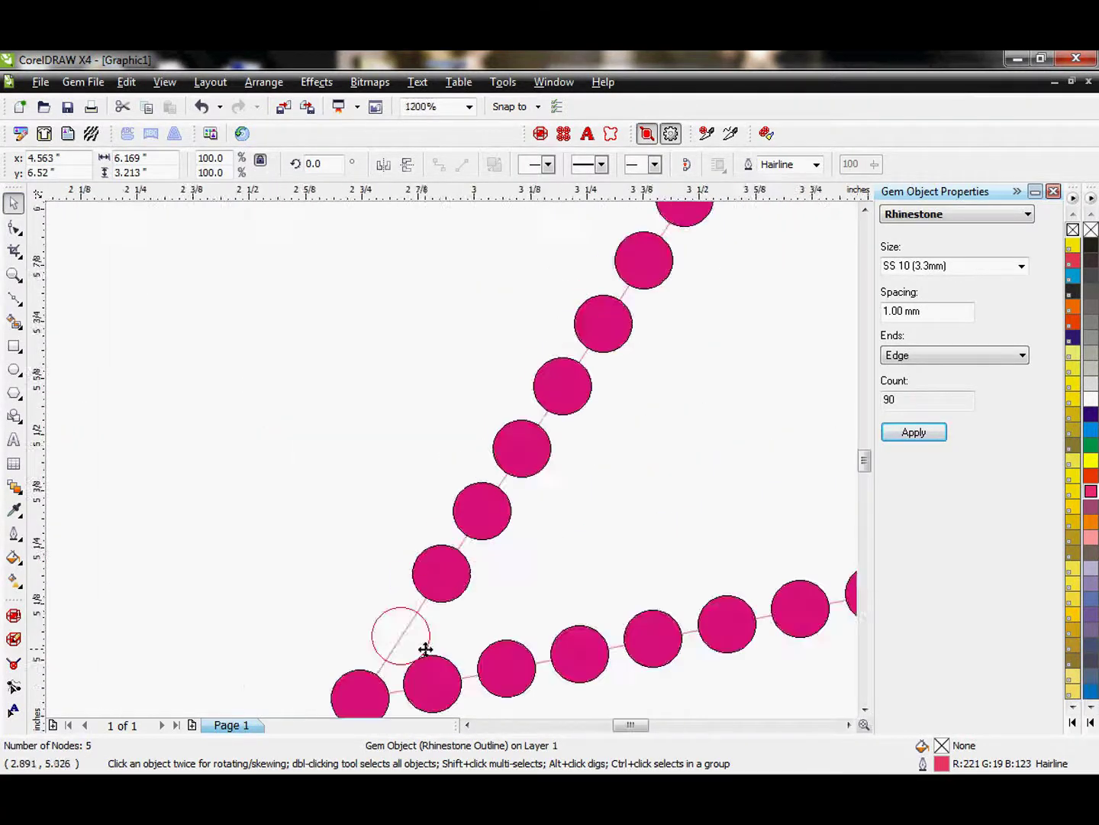
{"action": "left_click", "coordinate": [14, 642]}
{"action": "mouse_move", "coordinate": [457, 588]}
{"action": "left_mouse_down"}
{"action": "mouse_move", "coordinate": [449, 562]}
{"action": "mouse_move", "coordinate": [458, 569]}
{"action": "left_mouse_up"}
{"action": "left_click_drag", "start_coordinate": [498, 510], "coordinate": [497, 508]}
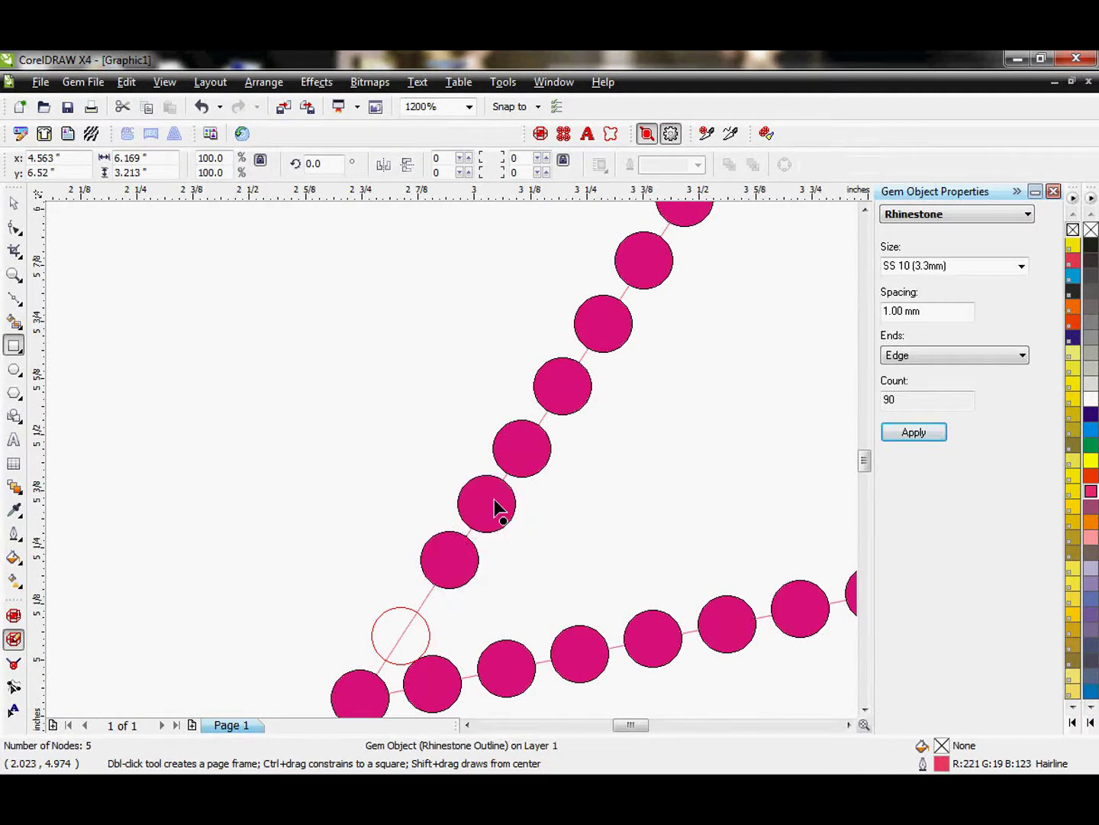
{"action": "left_click_drag", "start_coordinate": [410, 640], "coordinate": [411, 621]}
Return to the Pick tool and deselect the rhinestone outline
{"action": "scroll", "coordinate": [494, 628], "scroll_direction": "down", "scroll_amount": 5}
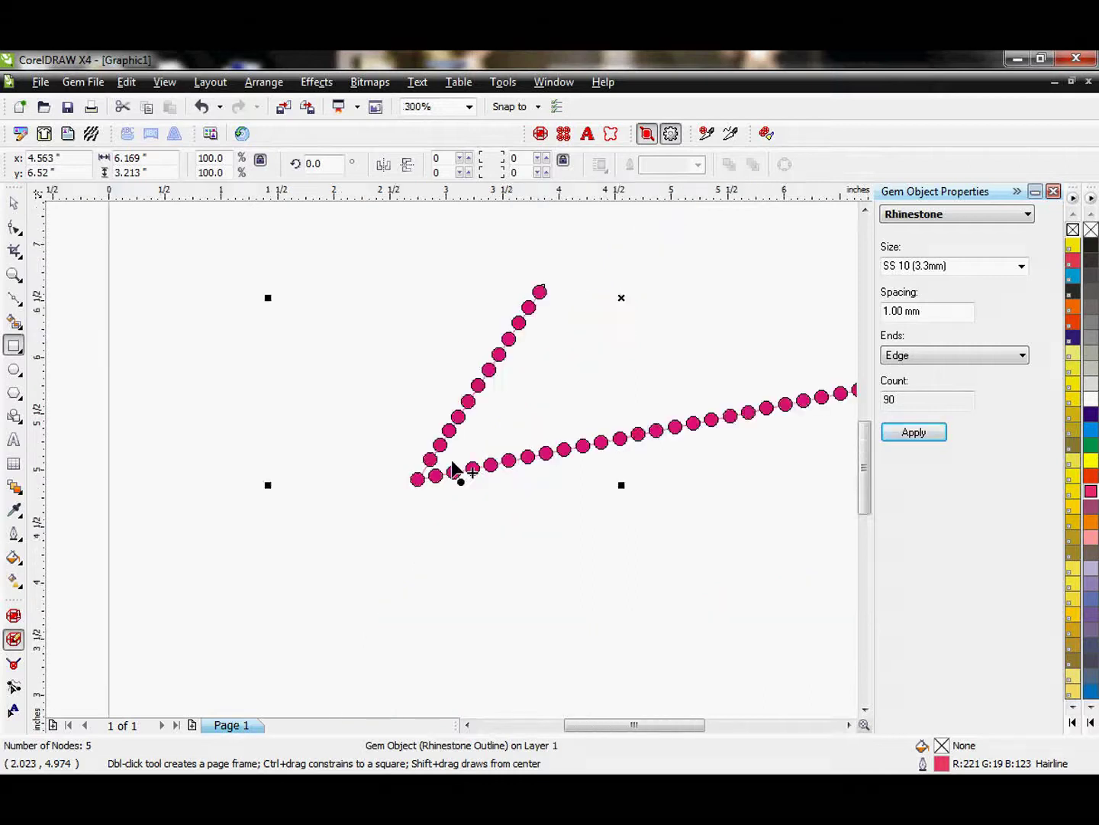
{"action": "scroll", "coordinate": [479, 442], "scroll_direction": "up", "scroll_amount": 1}
{"action": "scroll", "coordinate": [451, 496], "scroll_direction": "up", "scroll_amount": 1}
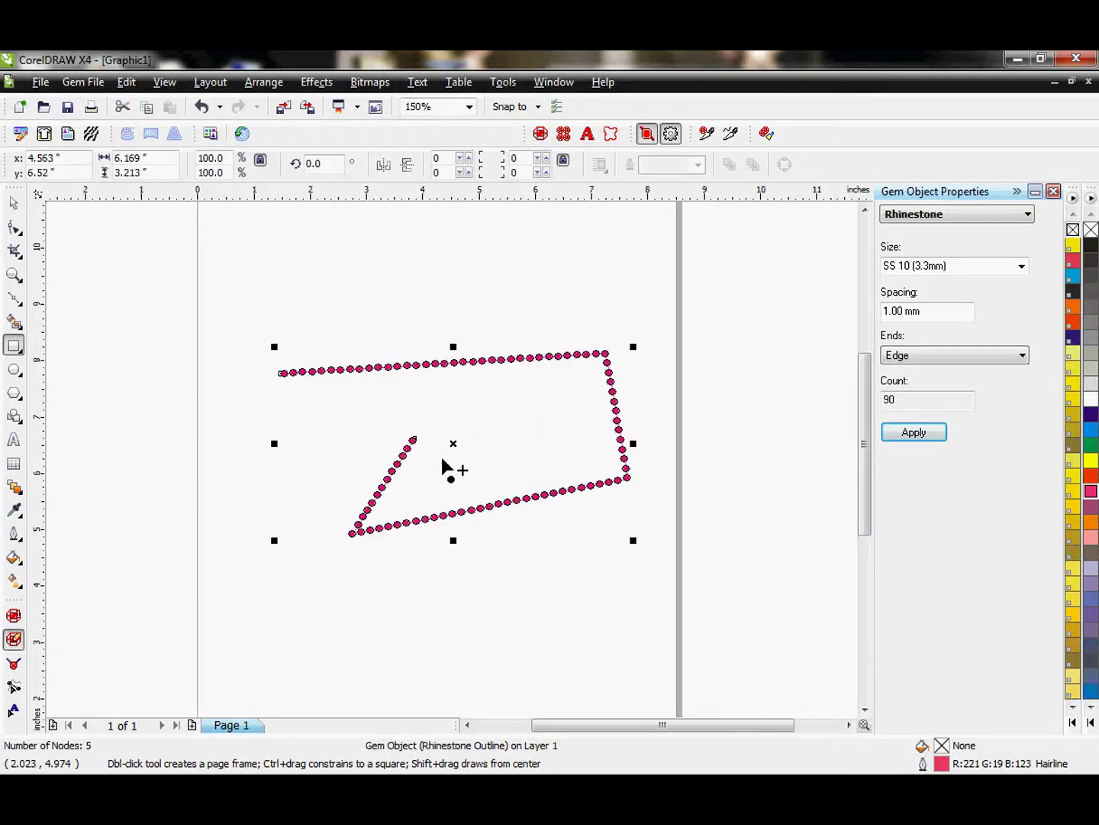
{"action": "left_click", "coordinate": [12, 203]}
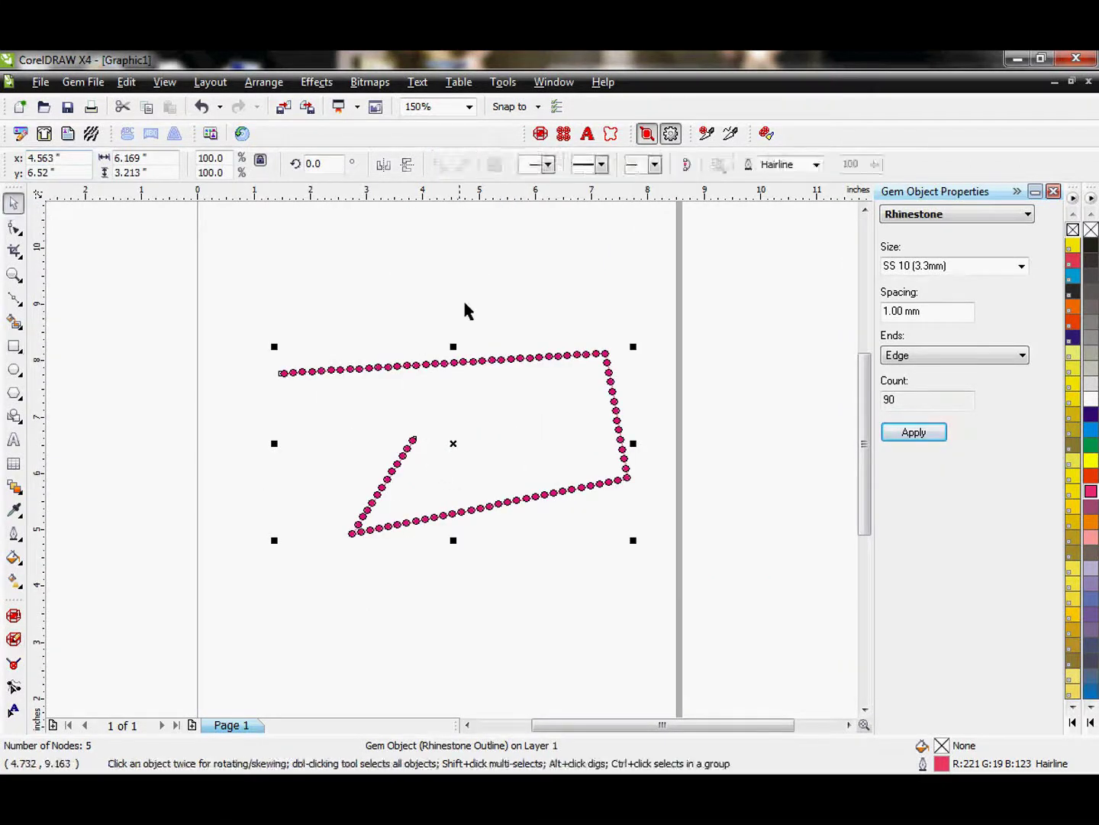
{"action": "left_click", "coordinate": [459, 282]}
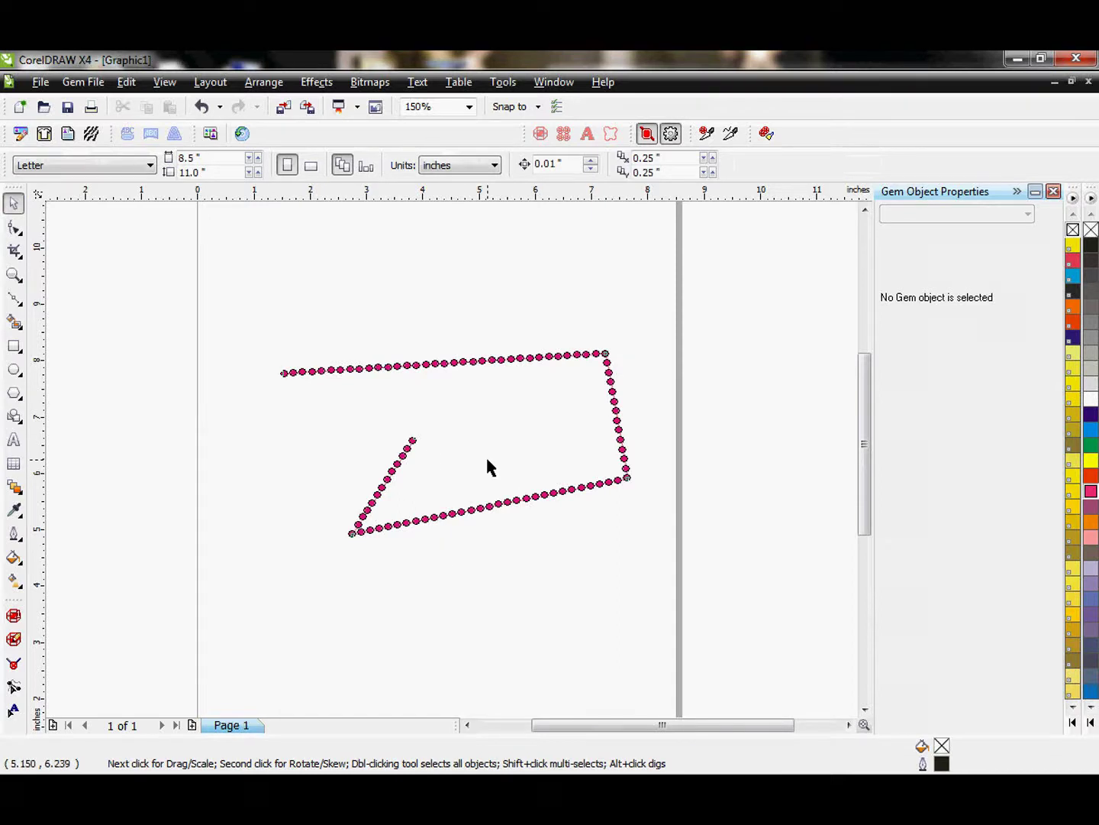
{"action": "scroll", "coordinate": [449, 465], "scroll_direction": "up", "scroll_amount": 1}
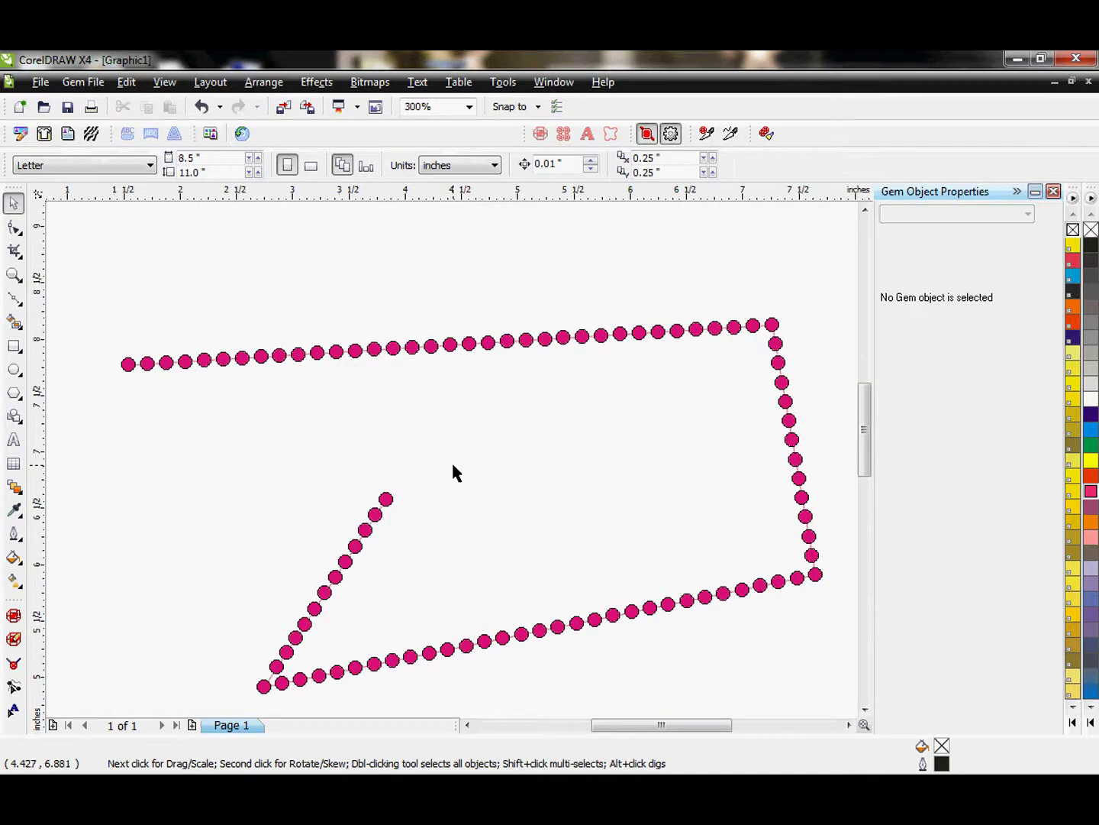